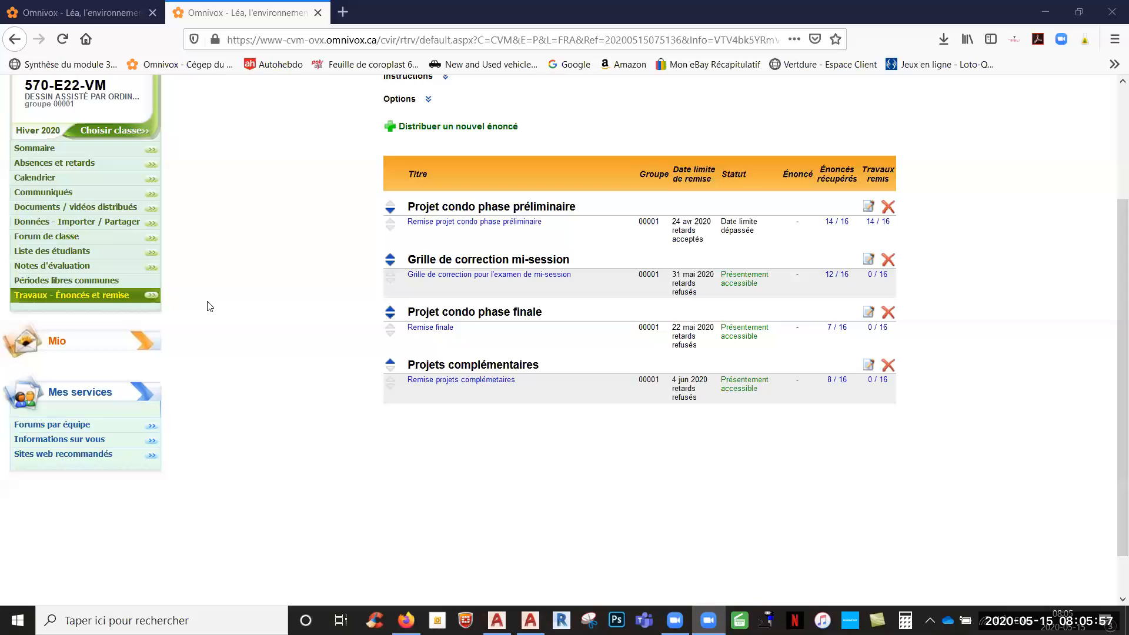
# - Review the course's work submissions options and the posted documents under Cours 11, Autres projets and Cours 12
pyautogui.moveTo(107, 125)
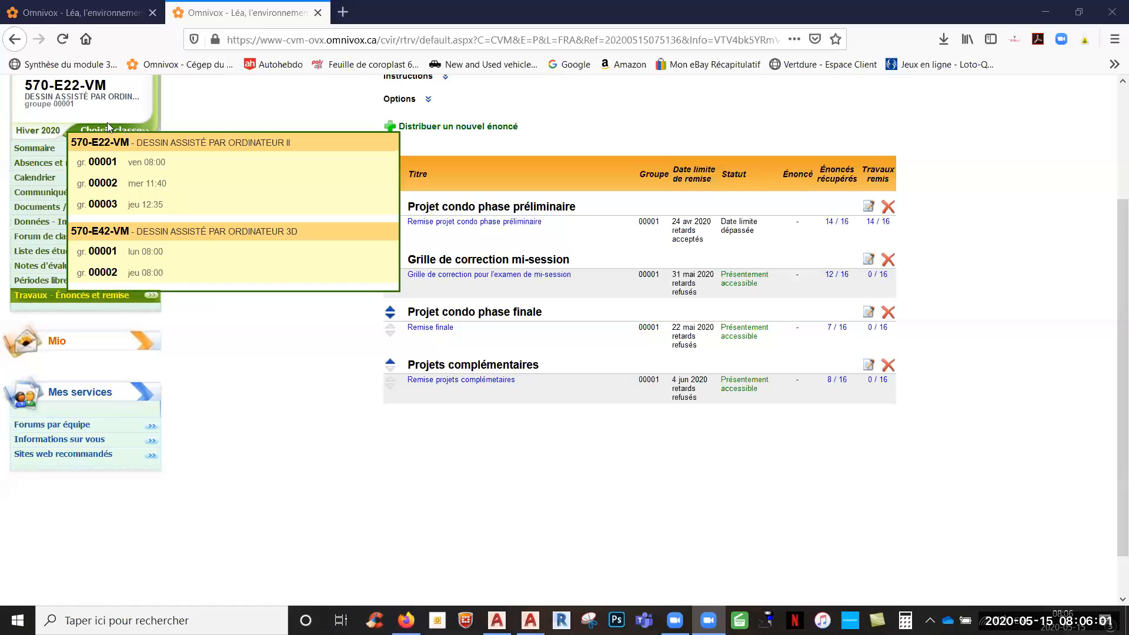
pyautogui.moveTo(134, 292)
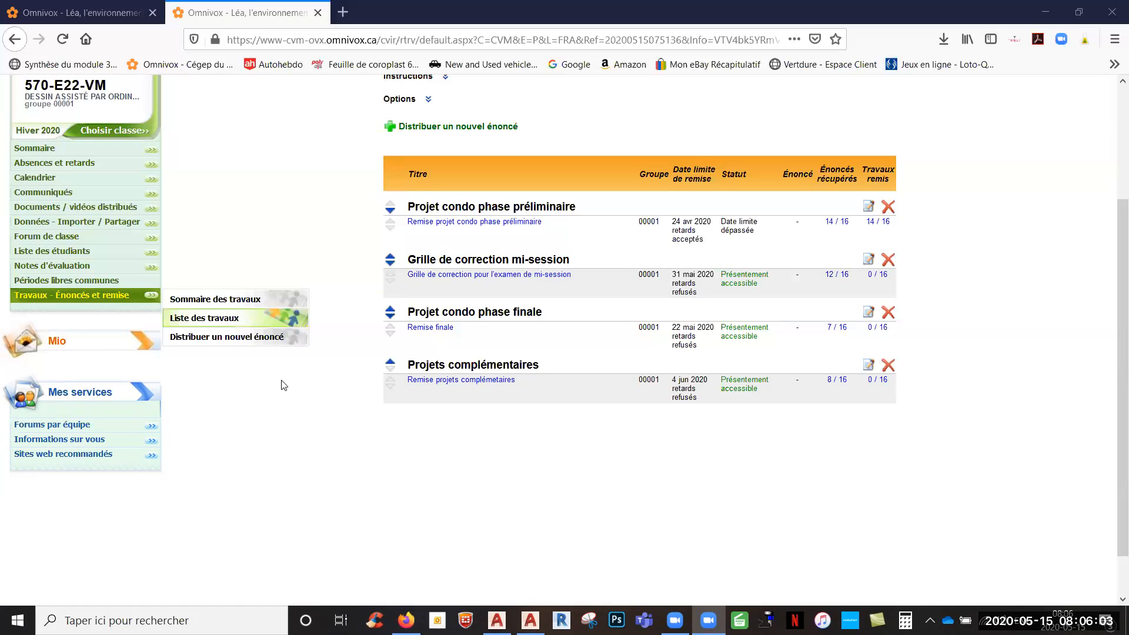
pyautogui.click(97, 13)
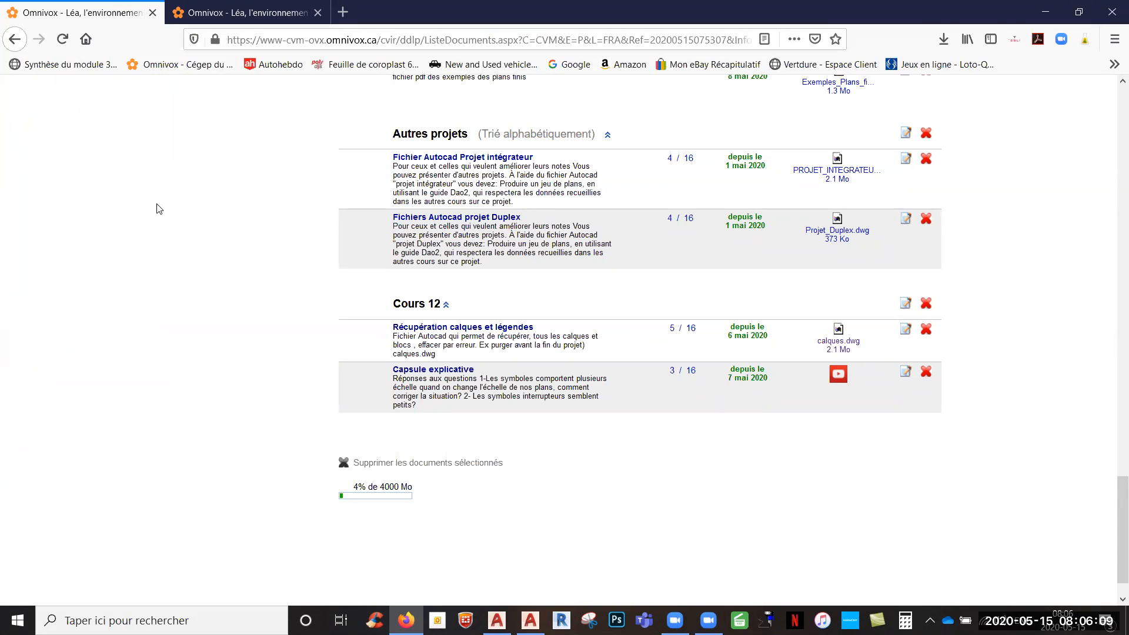
pyautogui.scroll(3, 200, 308)
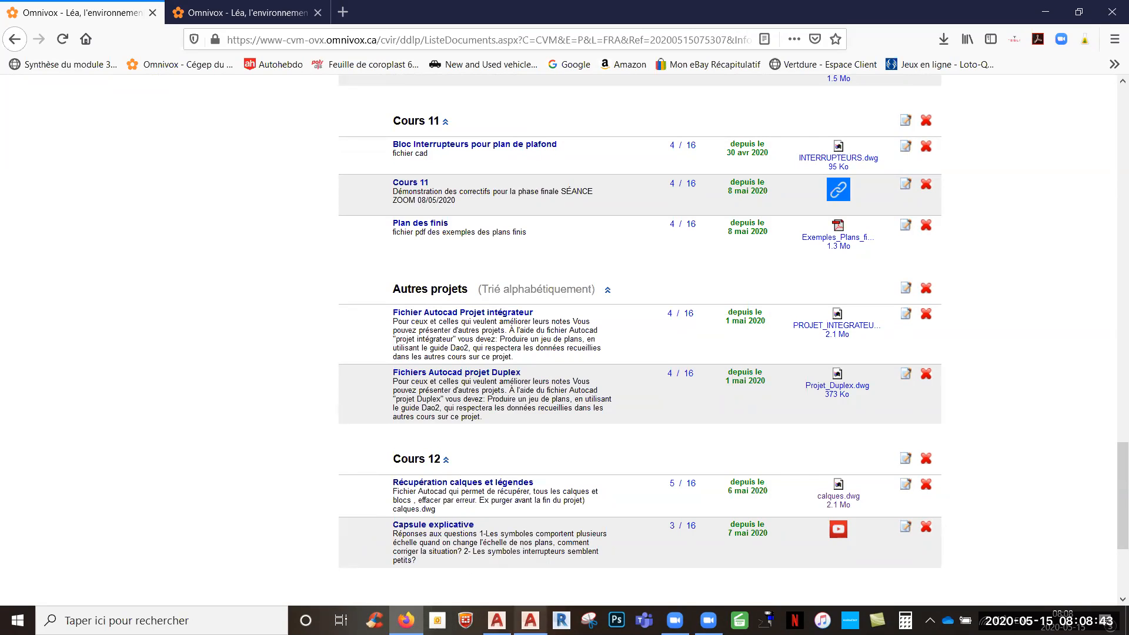
# - Switch to AutoCAD's échelles multiples drawing and open the PLAN DE L'EXISTANT layout
pyautogui.moveTo(497, 621)
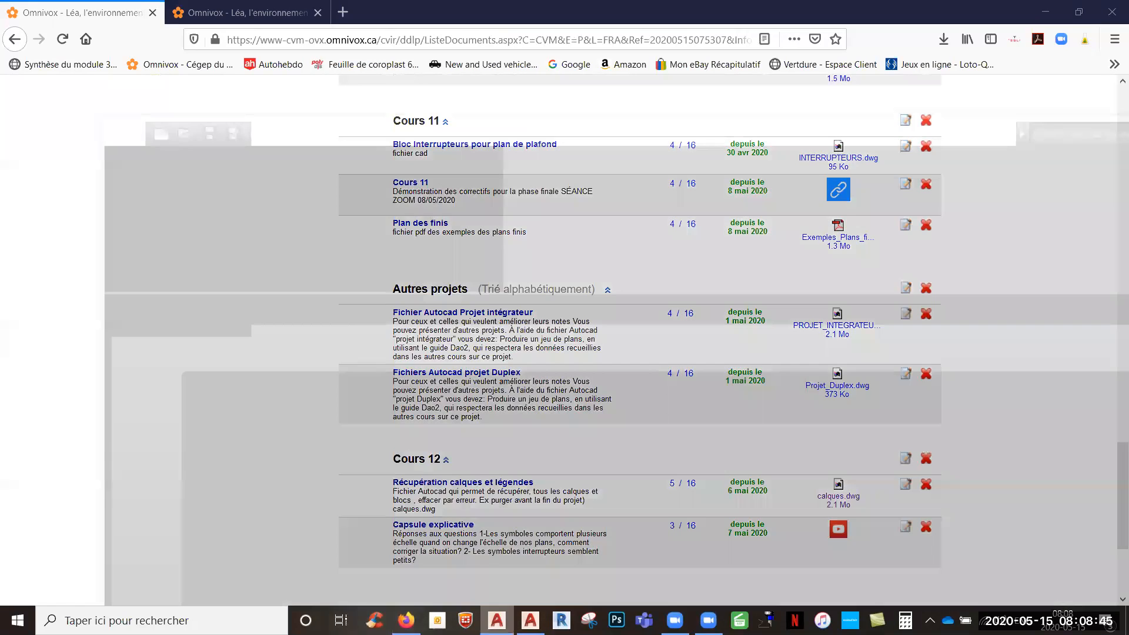
pyautogui.click(420, 554)
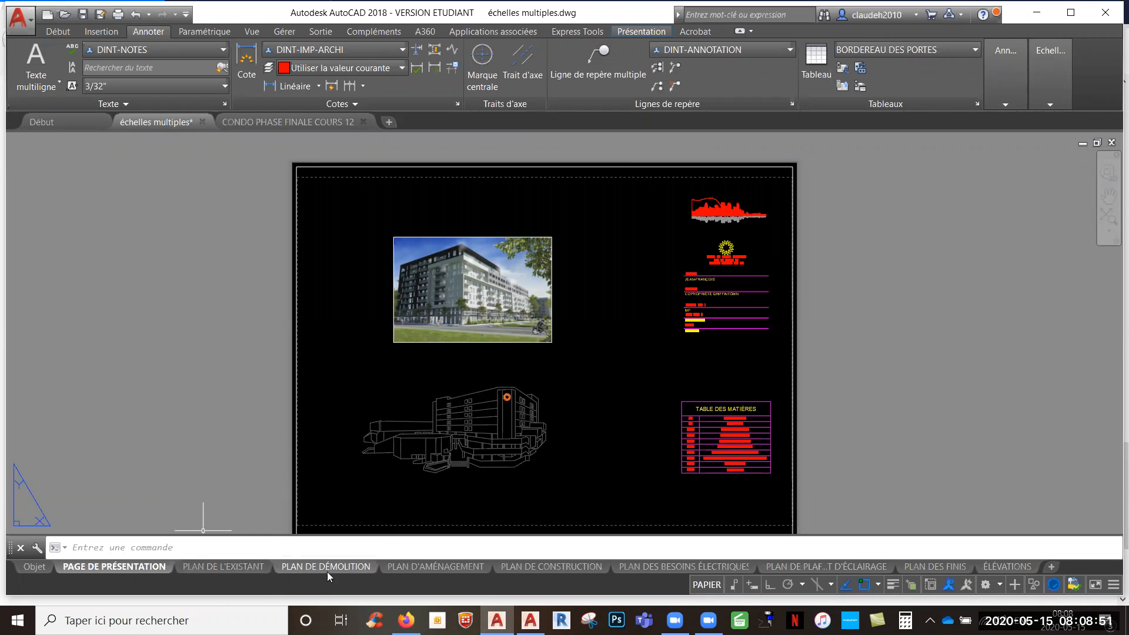
pyautogui.click(261, 565)
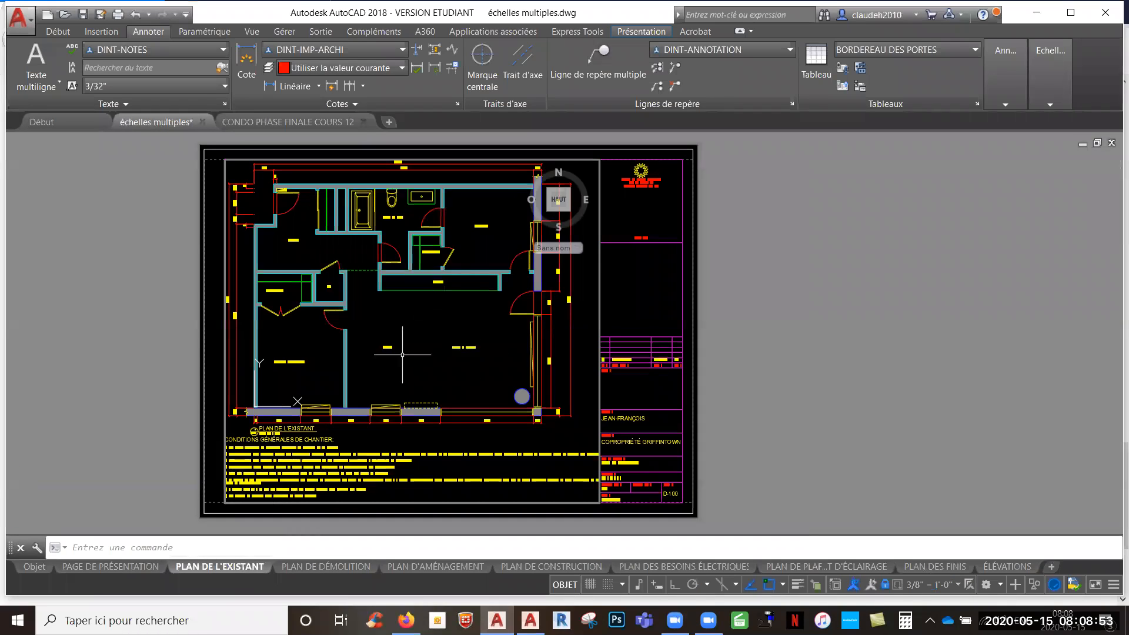
# - Inspect the annotation scale representations of the SALON room label inside the layout viewport
pyautogui.click(408, 334)
pyautogui.scroll(6, 376, 352)
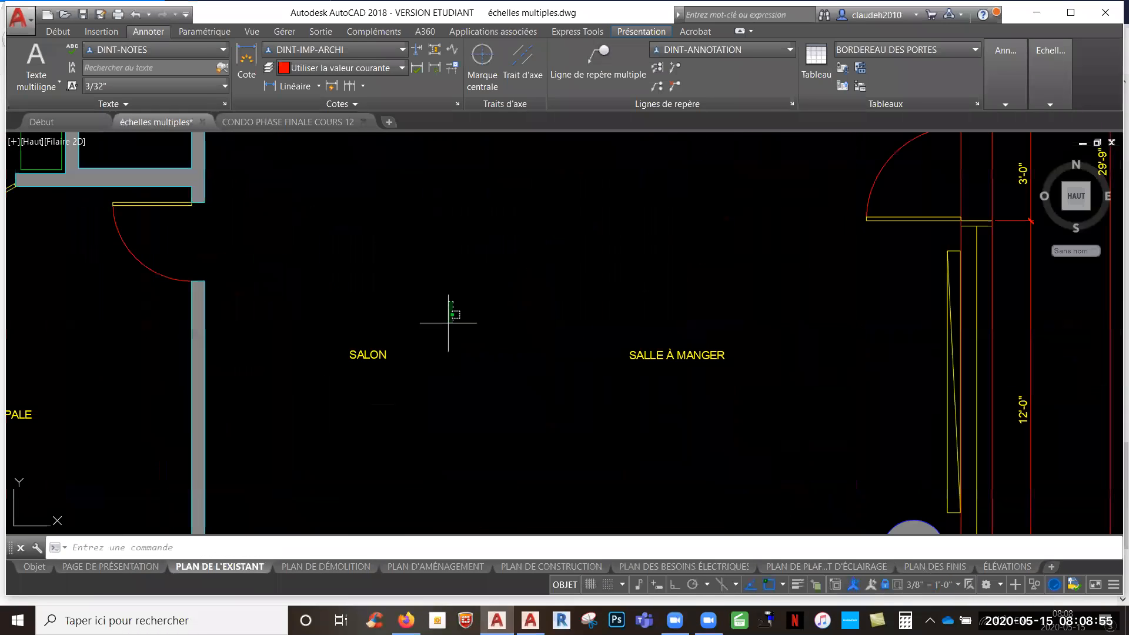
pyautogui.click(379, 350)
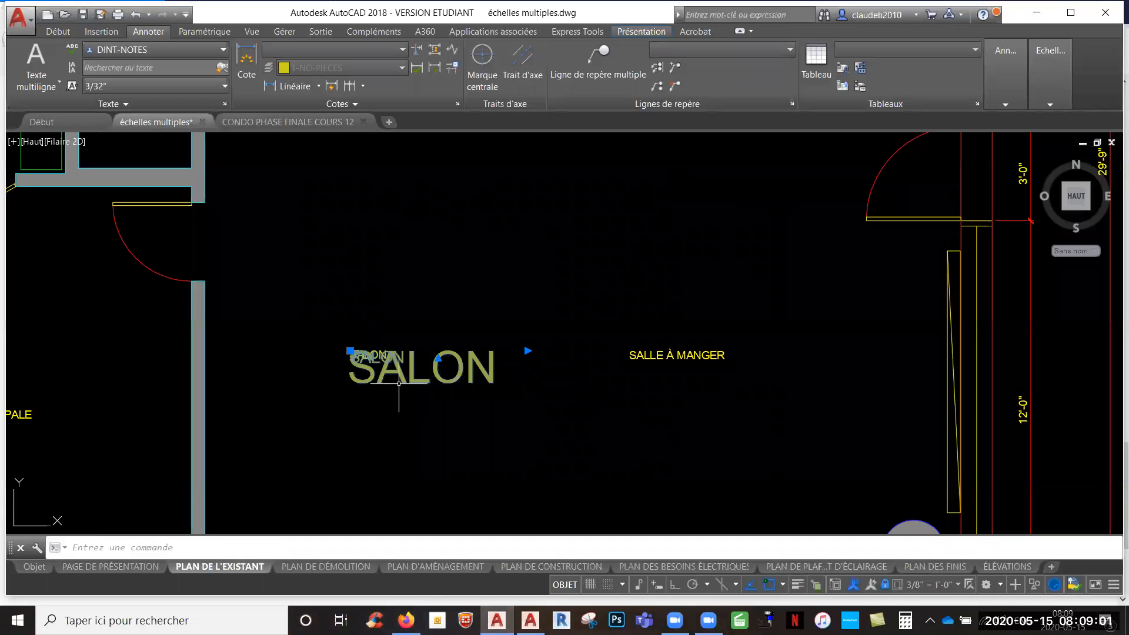
pyautogui.press('Escape')
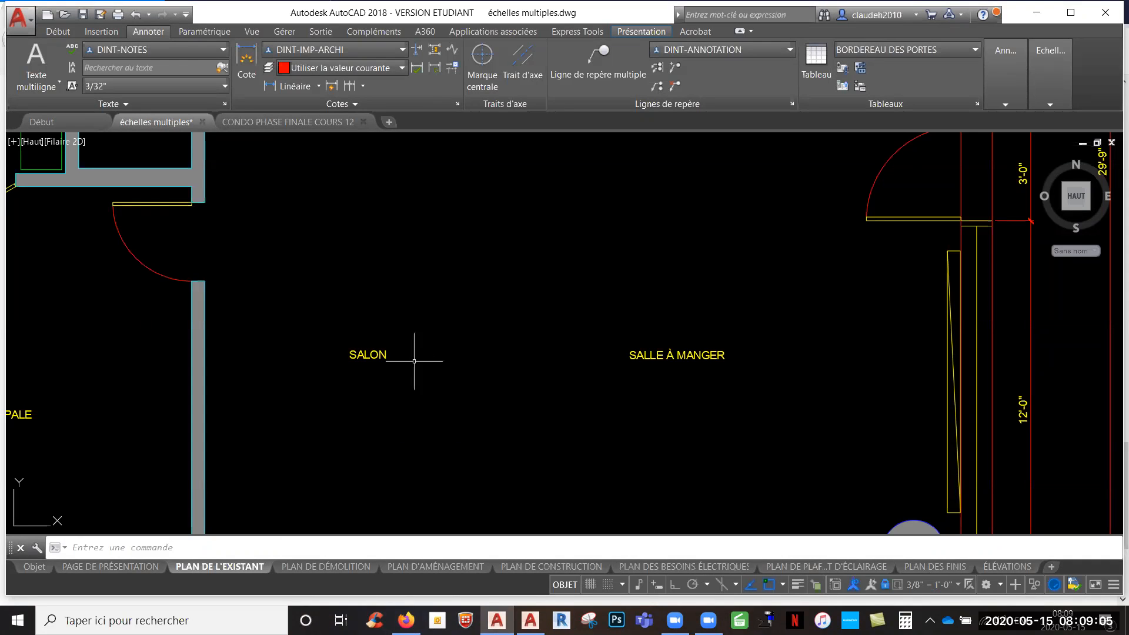
pyautogui.moveTo(362, 350)
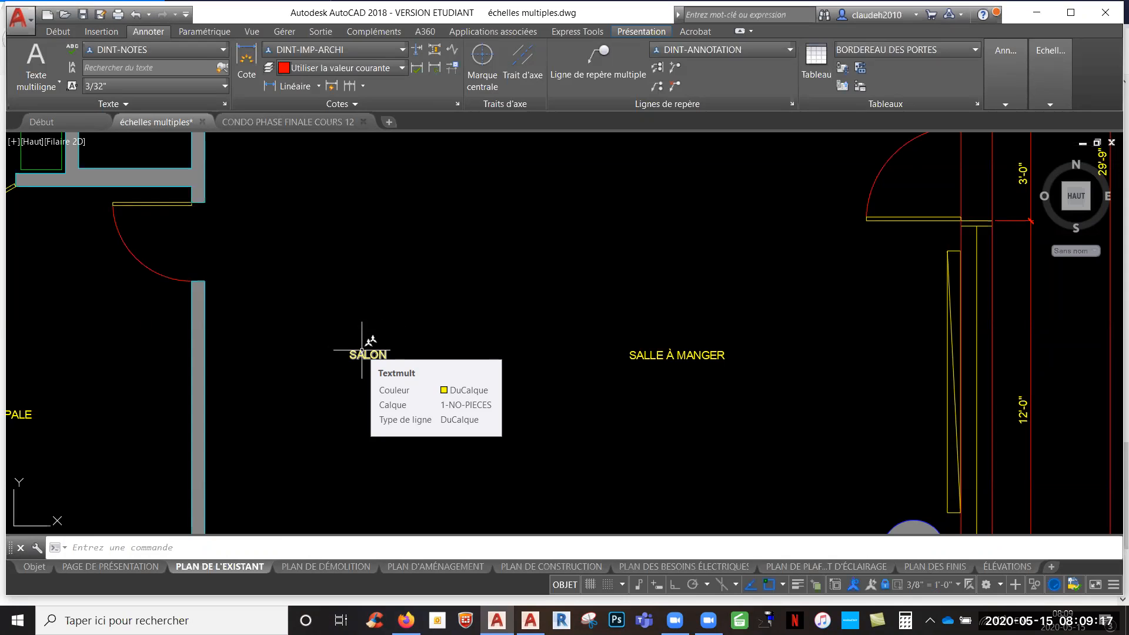
pyautogui.click(363, 353)
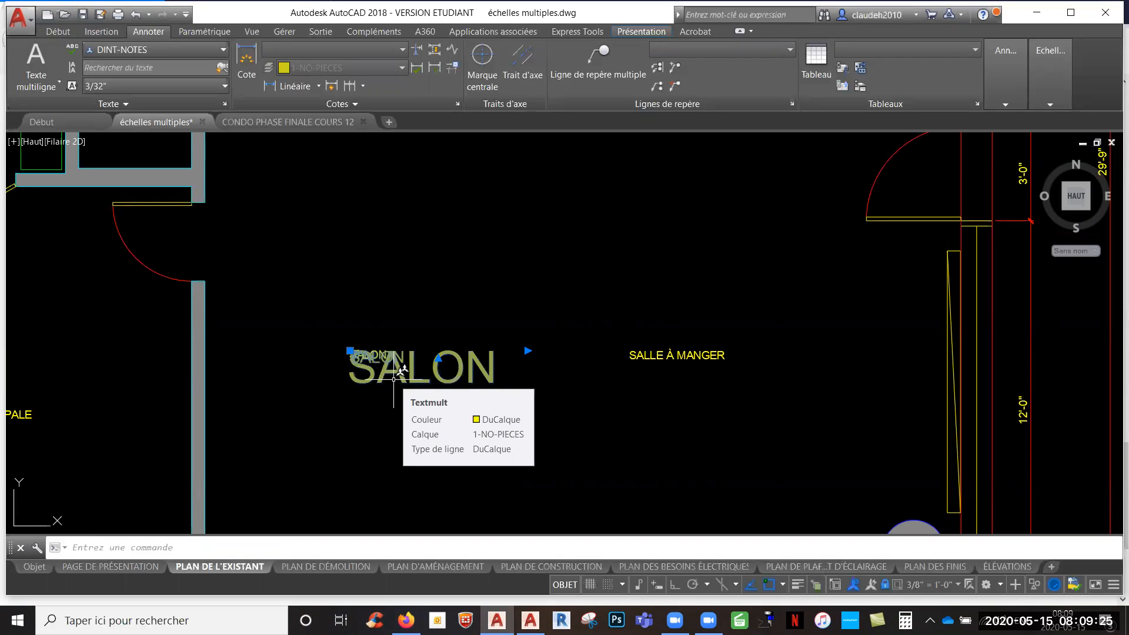
pyautogui.scroll(-6, 459, 370)
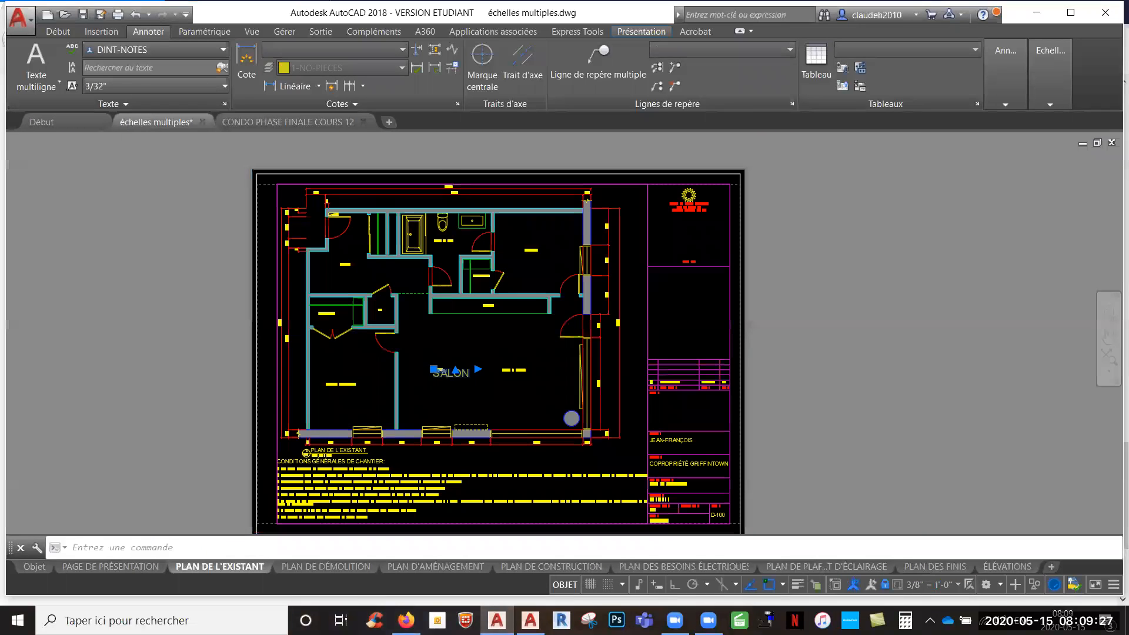
pyautogui.moveTo(458, 371); pyautogui.dragTo(460, 391, button='middle')
pyautogui.press('Escape')
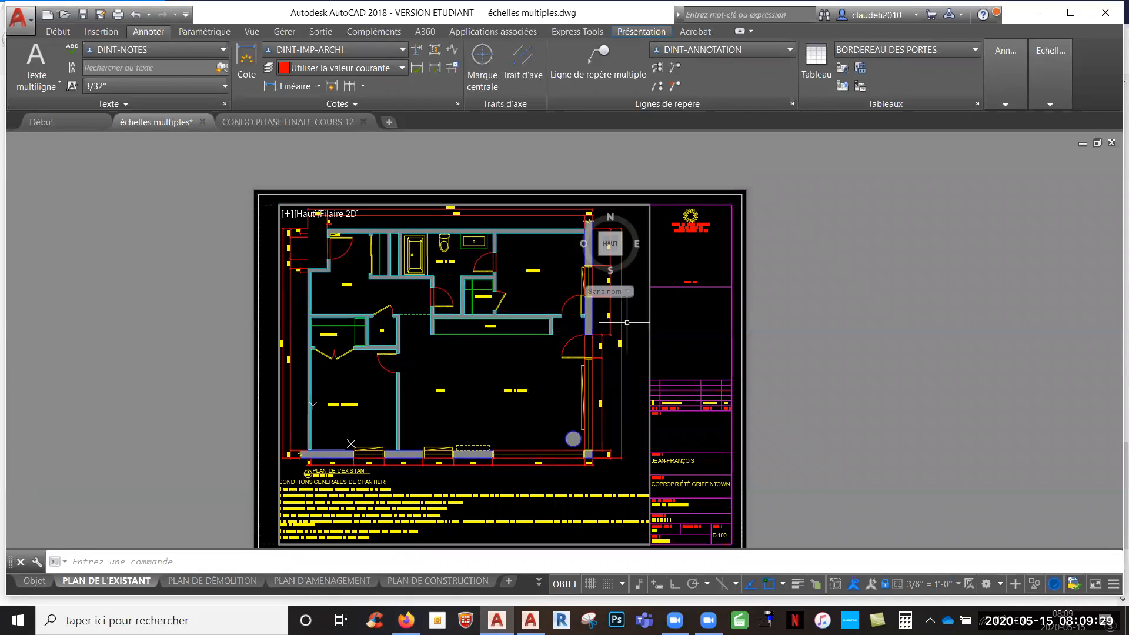
# - Remove annotation scales 1/4" = 1'-0", 1:1, 1-1/2" = 1'-0" and 3/32" = 1'-0" from all objects of the plan, keeping 3/8" = 1'-0"
pyautogui.click(636, 466)
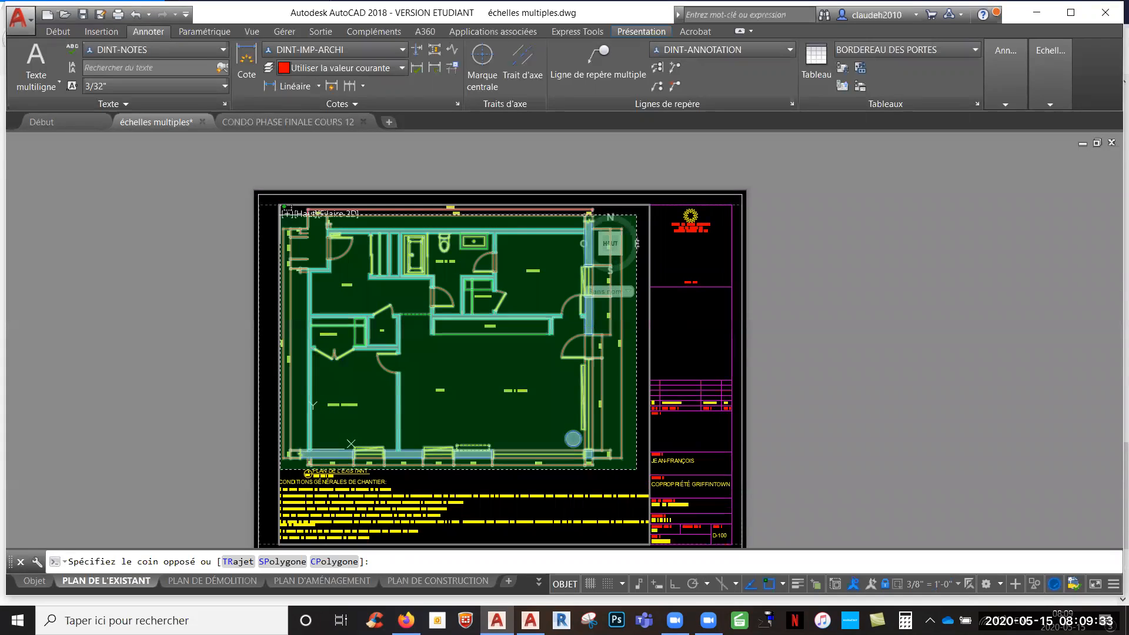
pyautogui.click(281, 205)
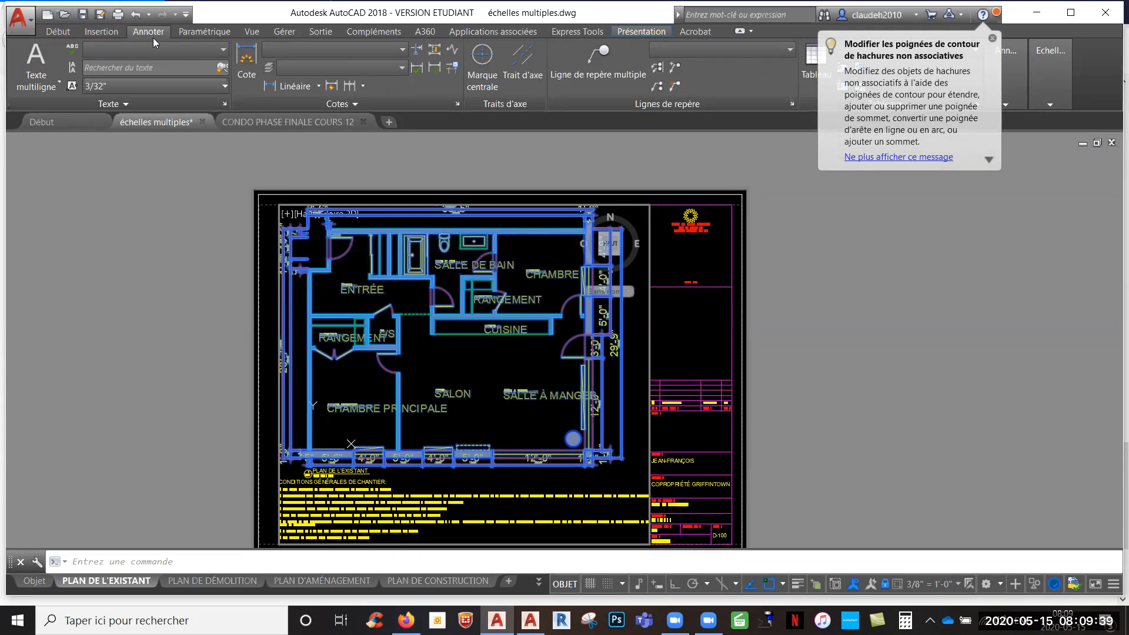
pyautogui.click(1056, 84)
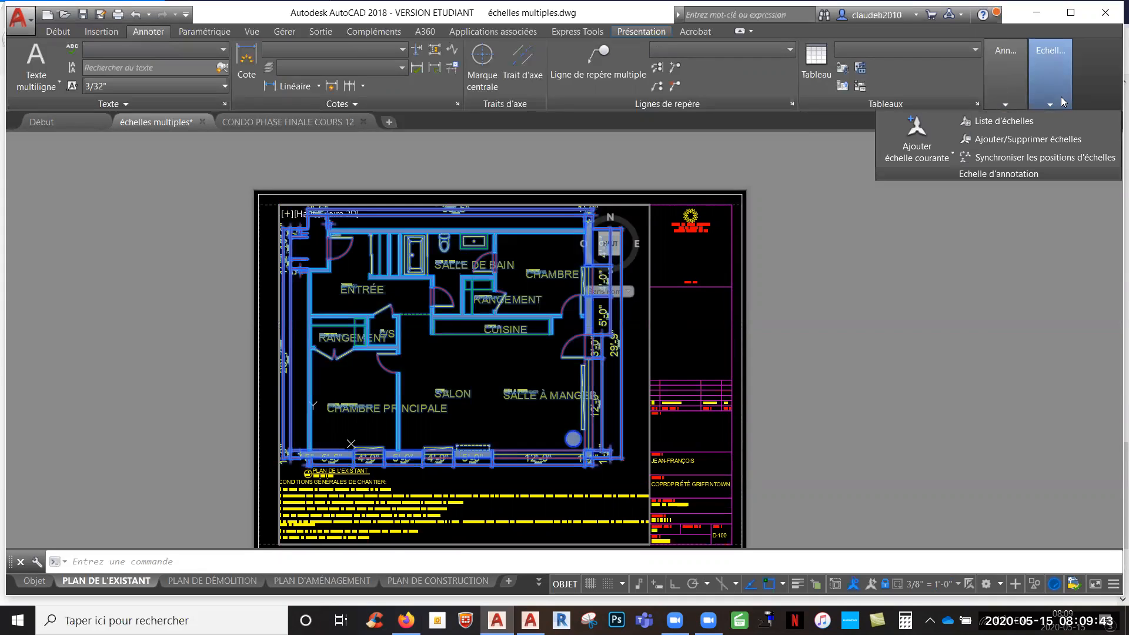
pyautogui.click(1041, 139)
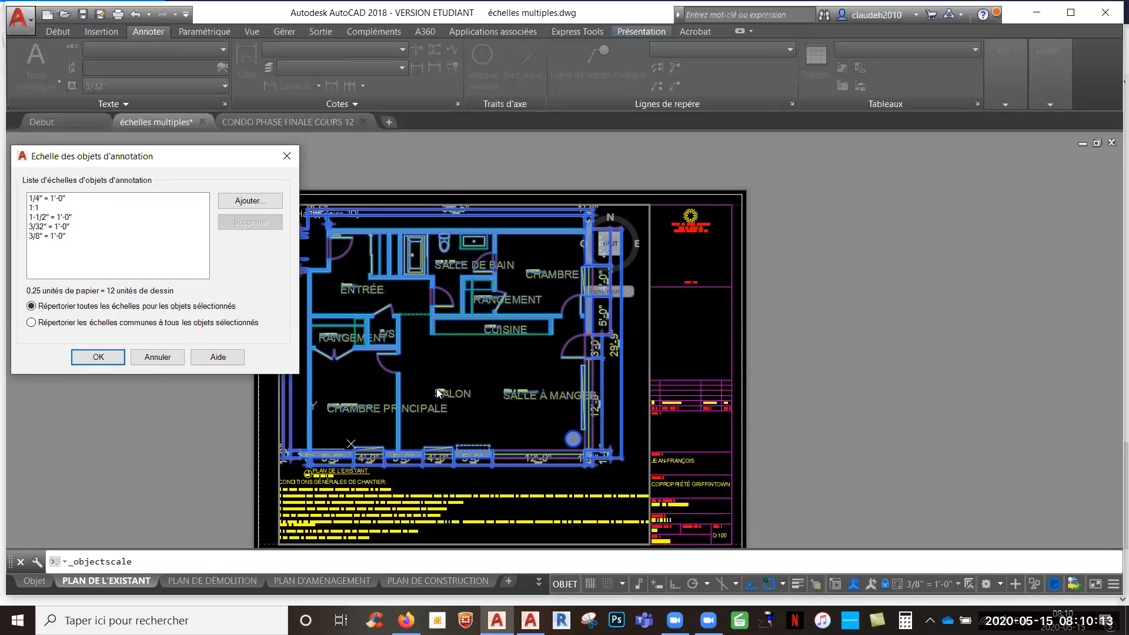
pyautogui.click(47, 200)
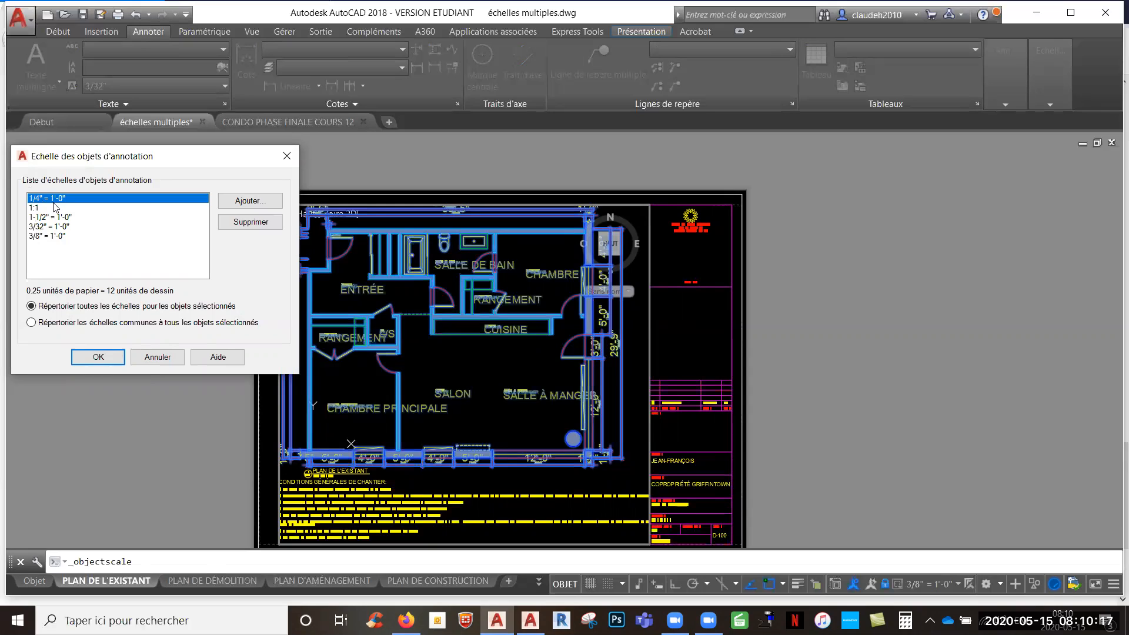
pyautogui.click(255, 226)
pyautogui.click(255, 227)
pyautogui.click(255, 227)
pyautogui.click(256, 226)
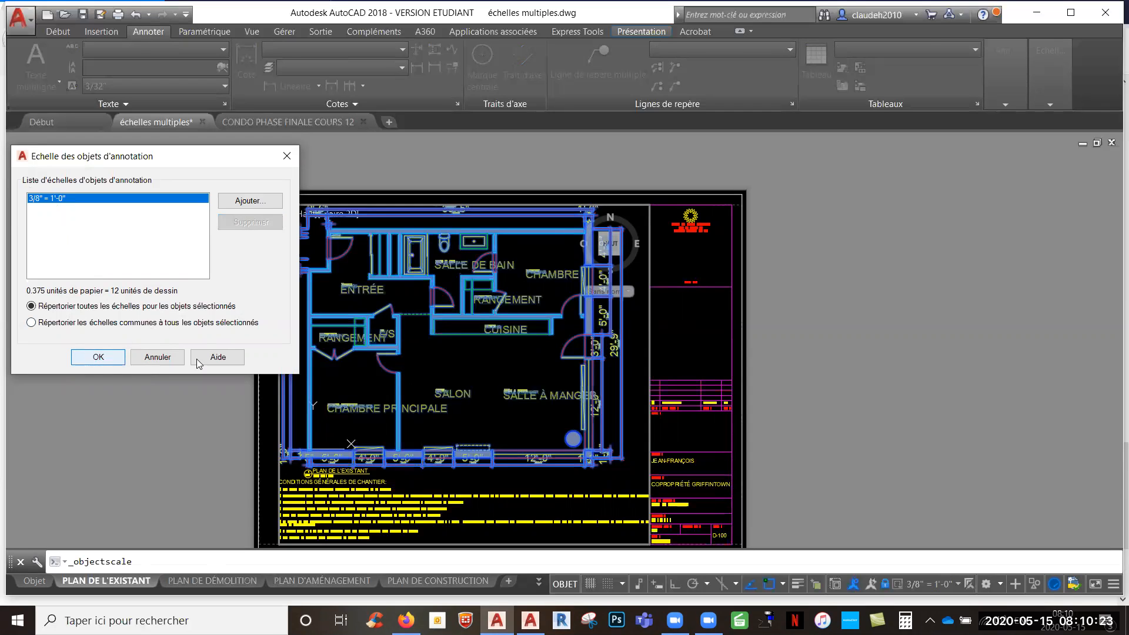
pyautogui.click(98, 357)
# - Check the SALON room label for leftover annotation scale representations
pyautogui.scroll(6, 425, 388)
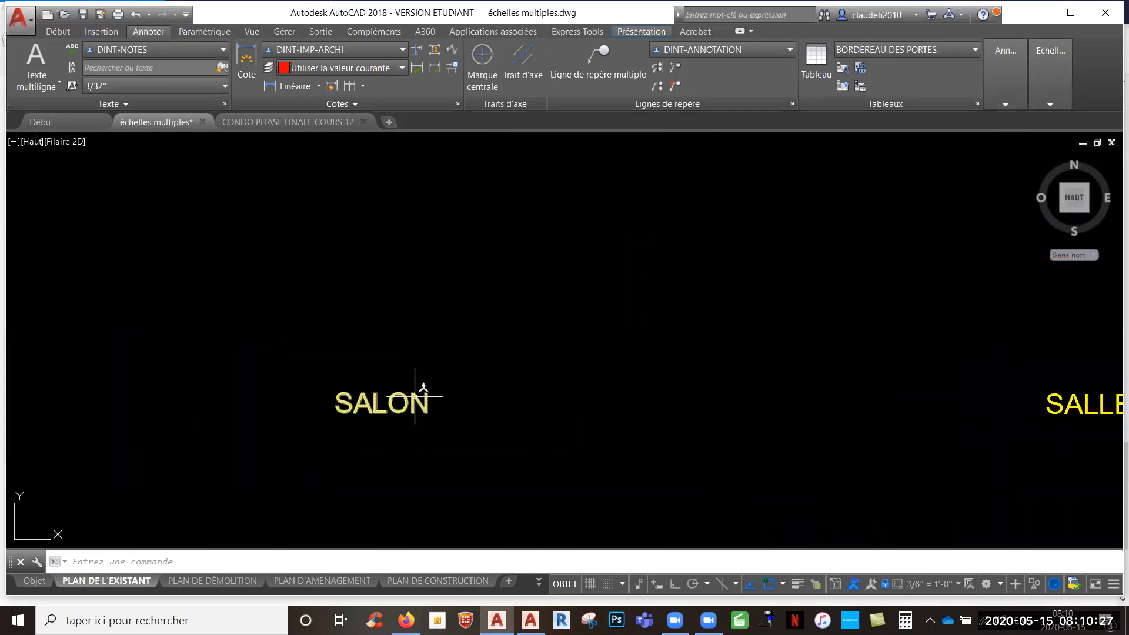
pyautogui.moveTo(423, 389)
pyautogui.click(414, 393)
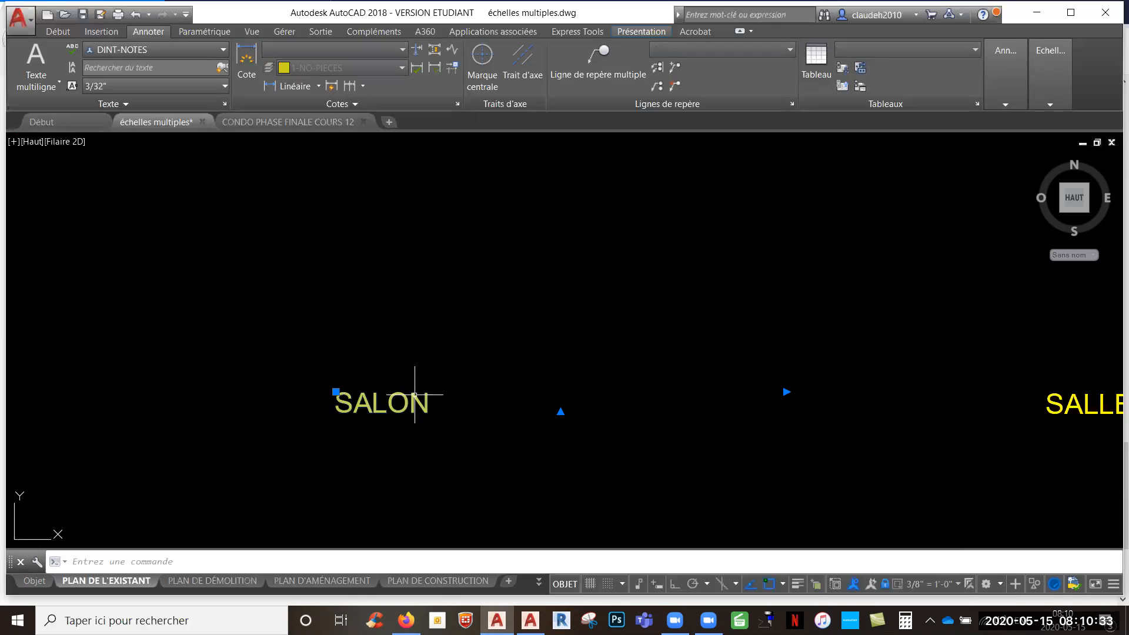
pyautogui.press('Escape')
# - Turn off the permanent display of annotation objects for all scales and return to paper space
pyautogui.scroll(-12, 450, 394)
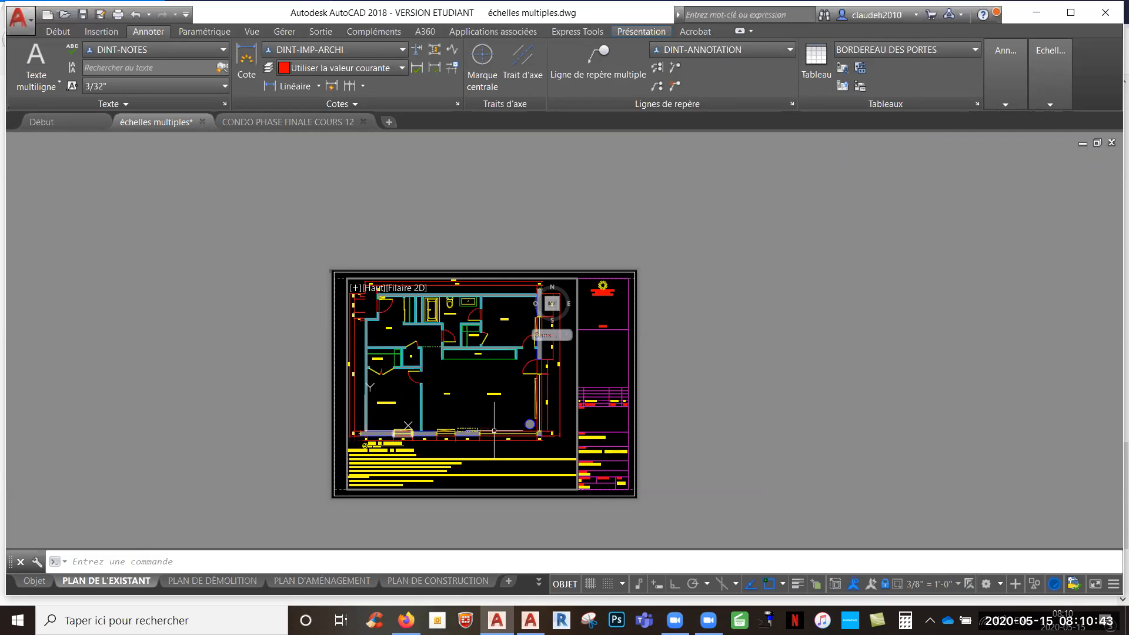
pyautogui.scroll(-2, 442, 355)
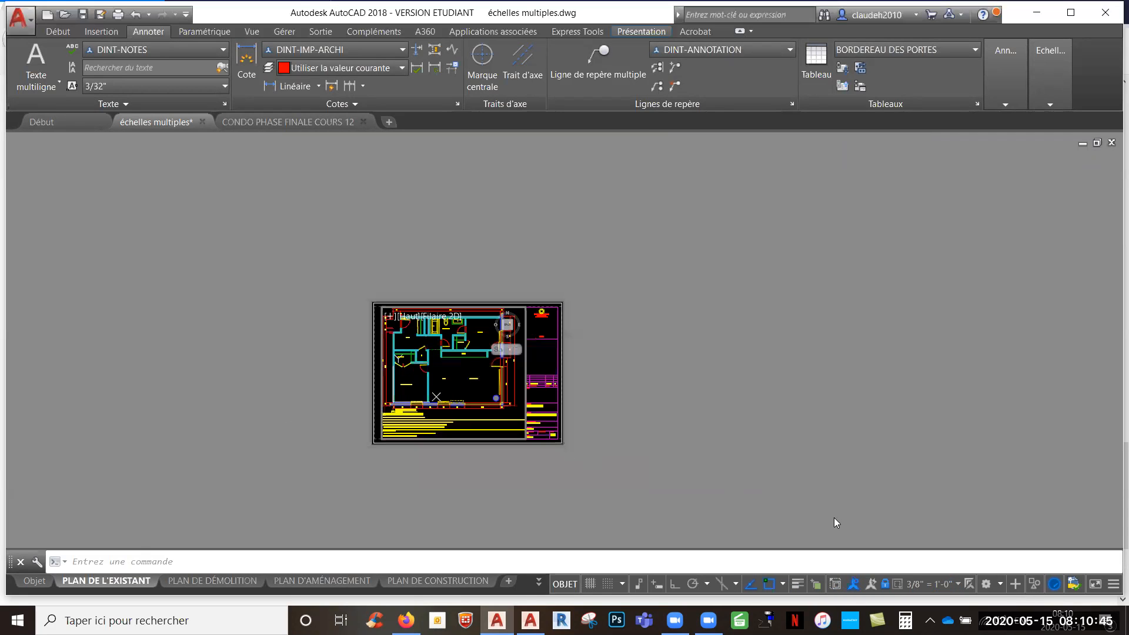
pyautogui.scroll(3, 575, 423)
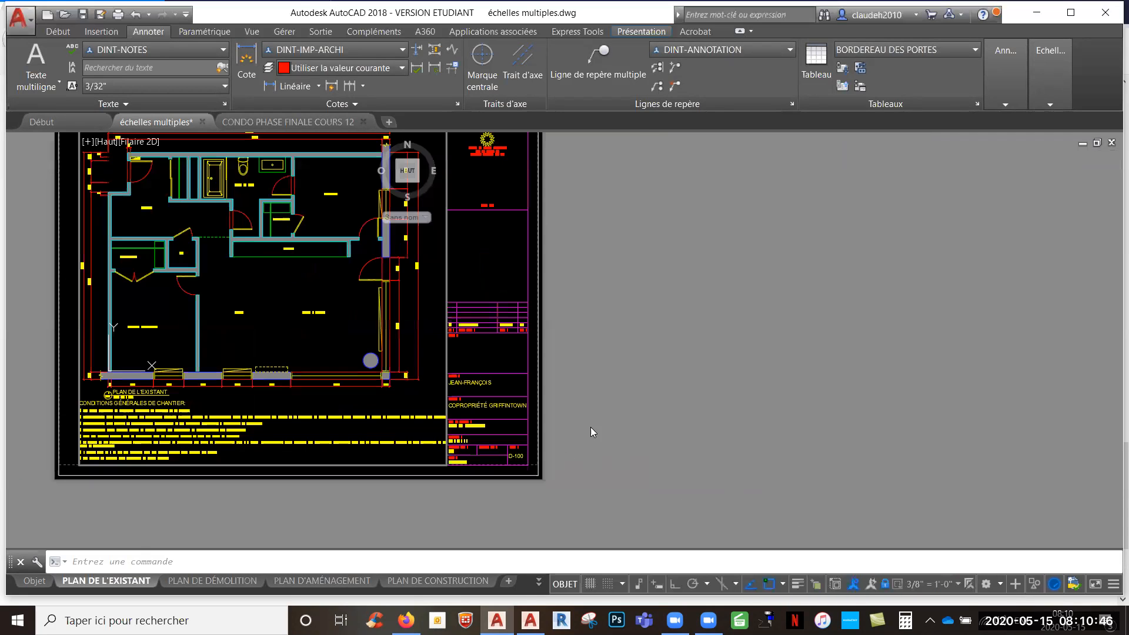
pyautogui.click(854, 584)
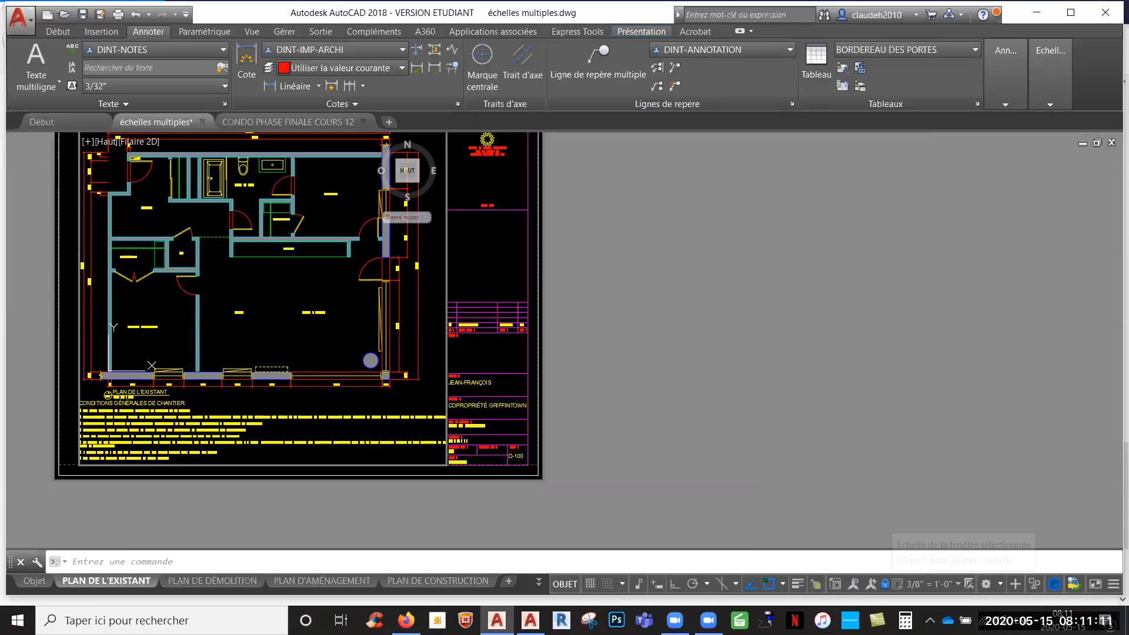
pyautogui.moveTo(232, 333); pyautogui.dragTo(308, 386, button='middle')
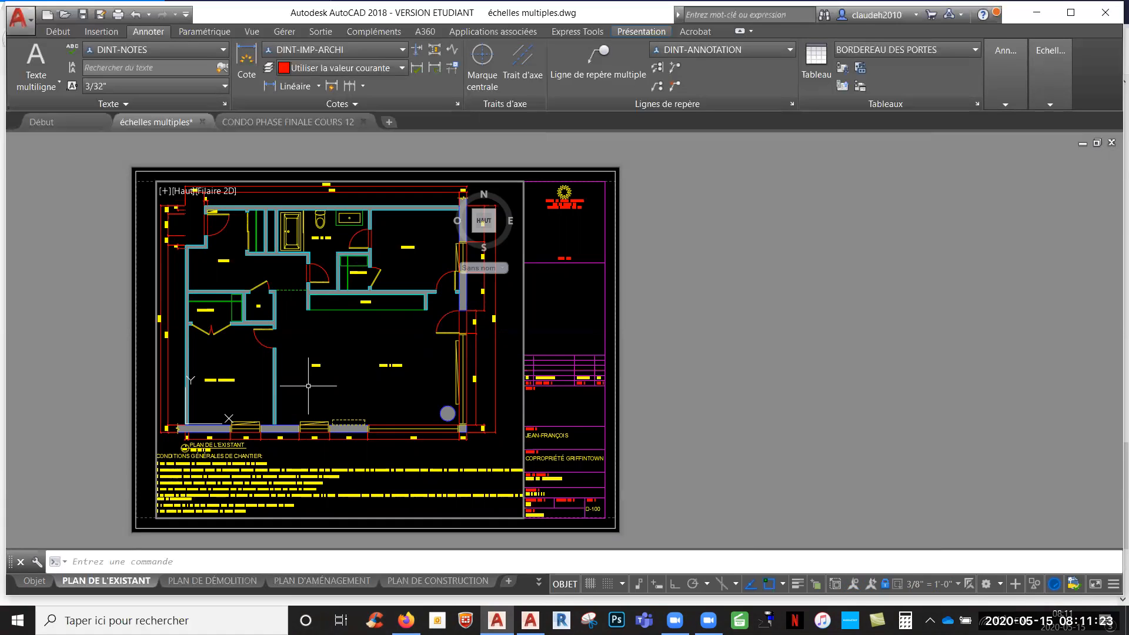
pyautogui.doubleClick(695, 414)
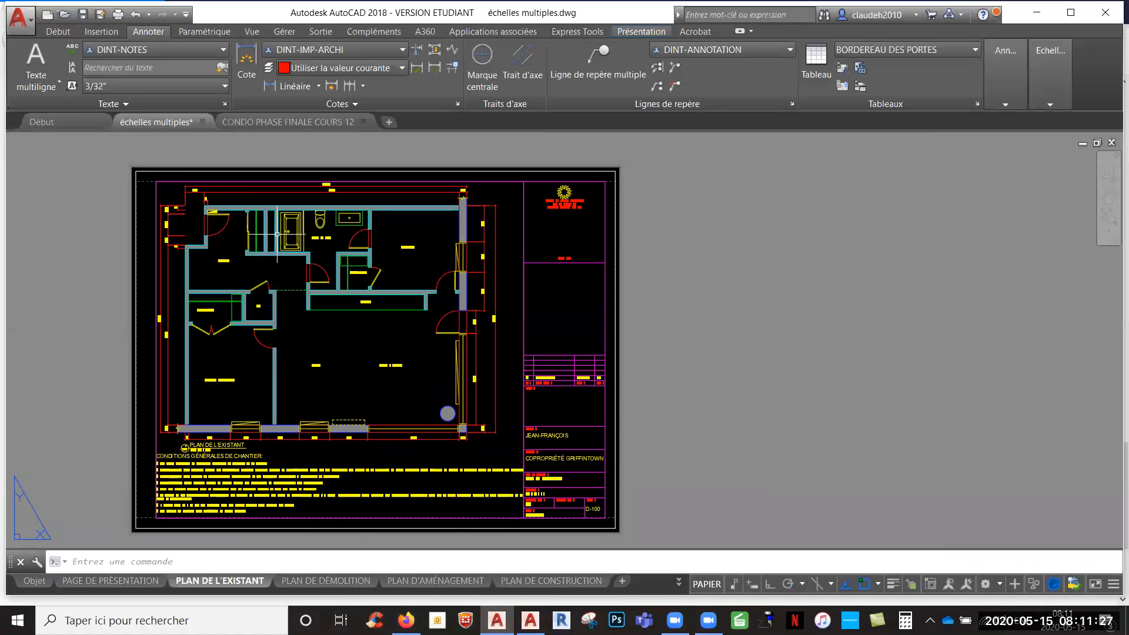
# - Switch to the CONDO PHASE FINALE COURS 12 drawing and fit its PAGE TITRE layout to the view
pyautogui.click(267, 121)
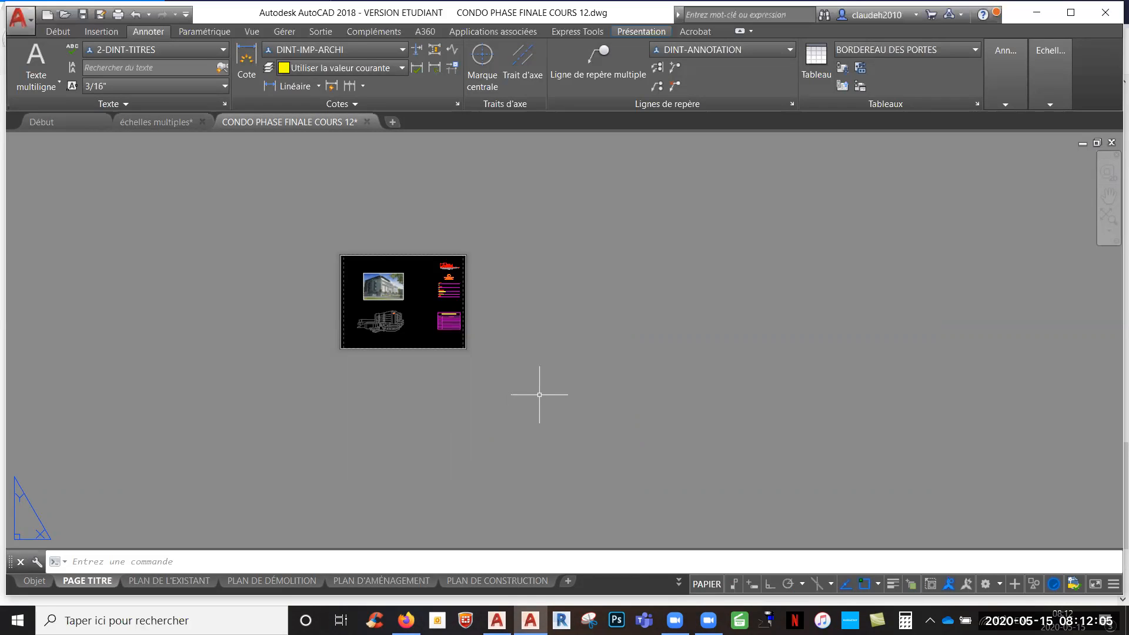
pyautogui.middleClick(552, 355)
pyautogui.middleClick(553, 354)
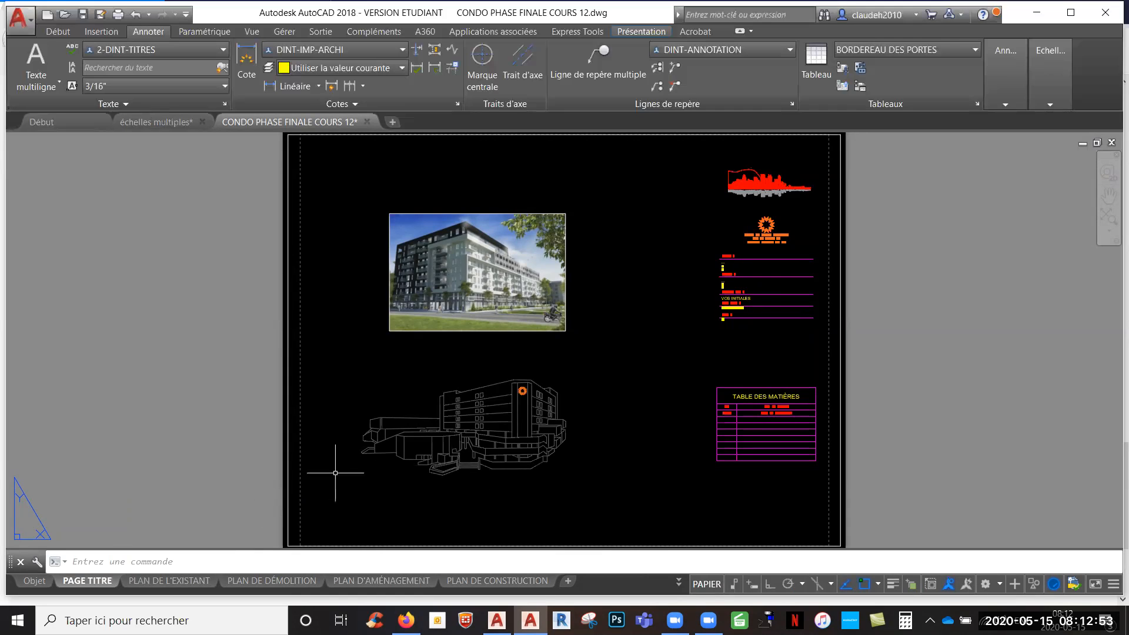
# - Zoom the title page to its extents using the Zoom command's ETendu option
pyautogui.scroll(-5, 338, 470)
pyautogui.scroll(6, 339, 482)
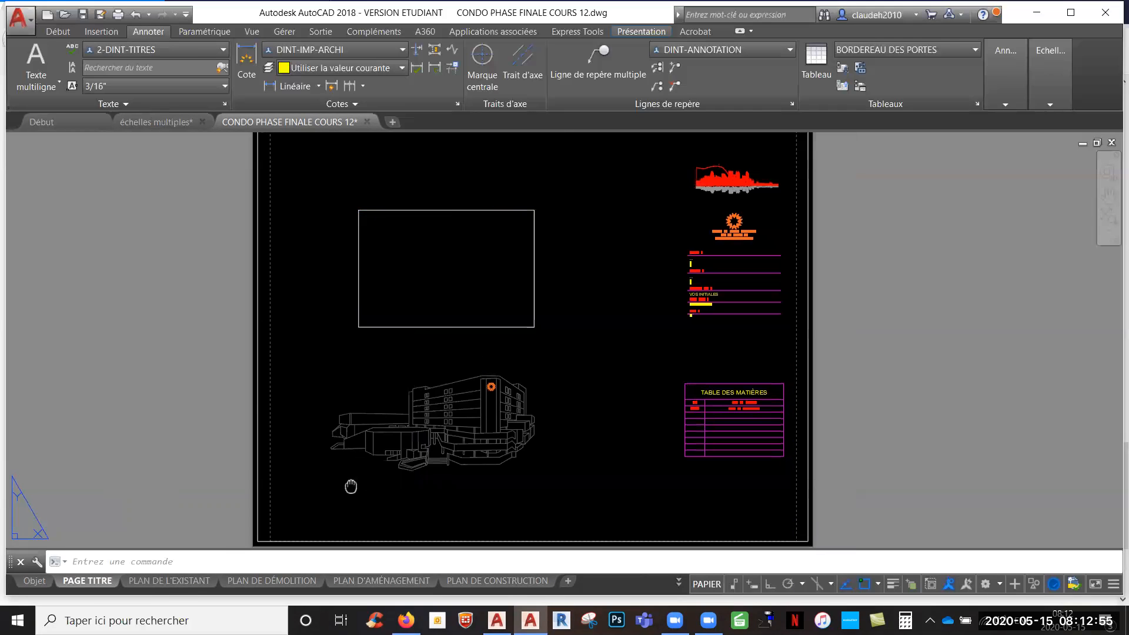
pyautogui.scroll(-6, 167, 426)
pyautogui.write('z')
pyautogui.press('Return')
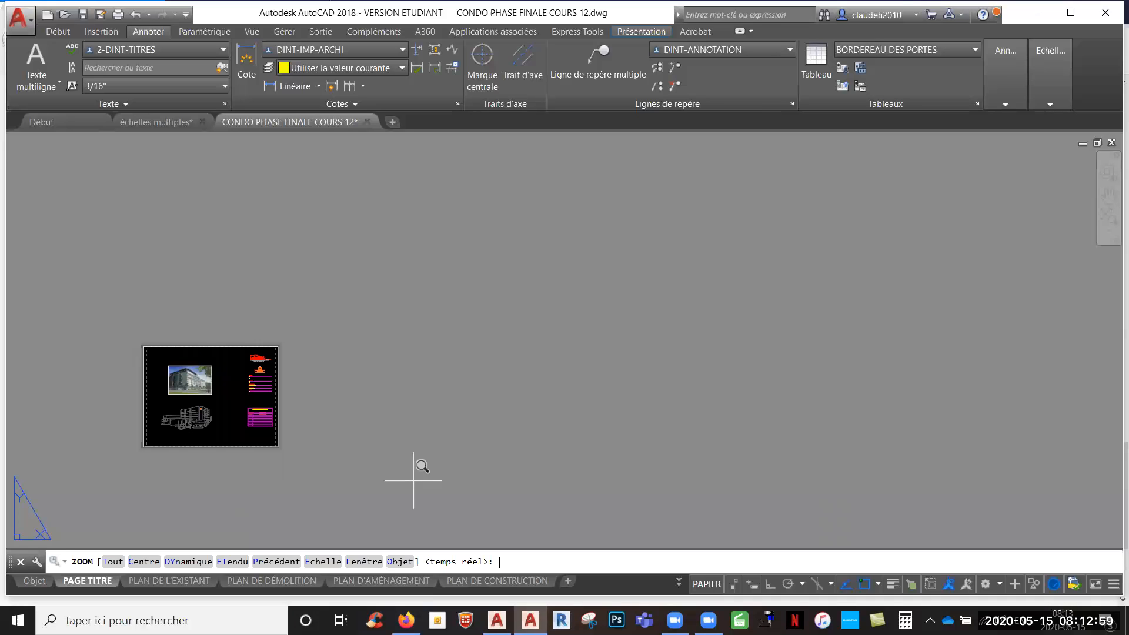
pyautogui.click(229, 562)
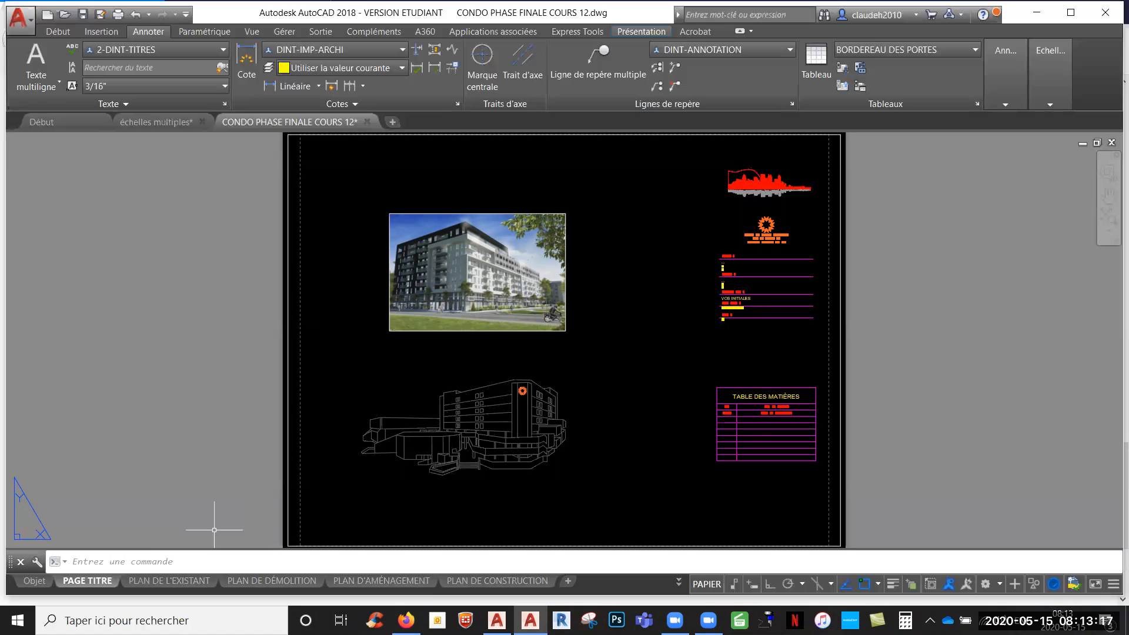
# - Open the PLAN DE L'EXISTANT layout of the condo drawing
pyautogui.click(181, 581)
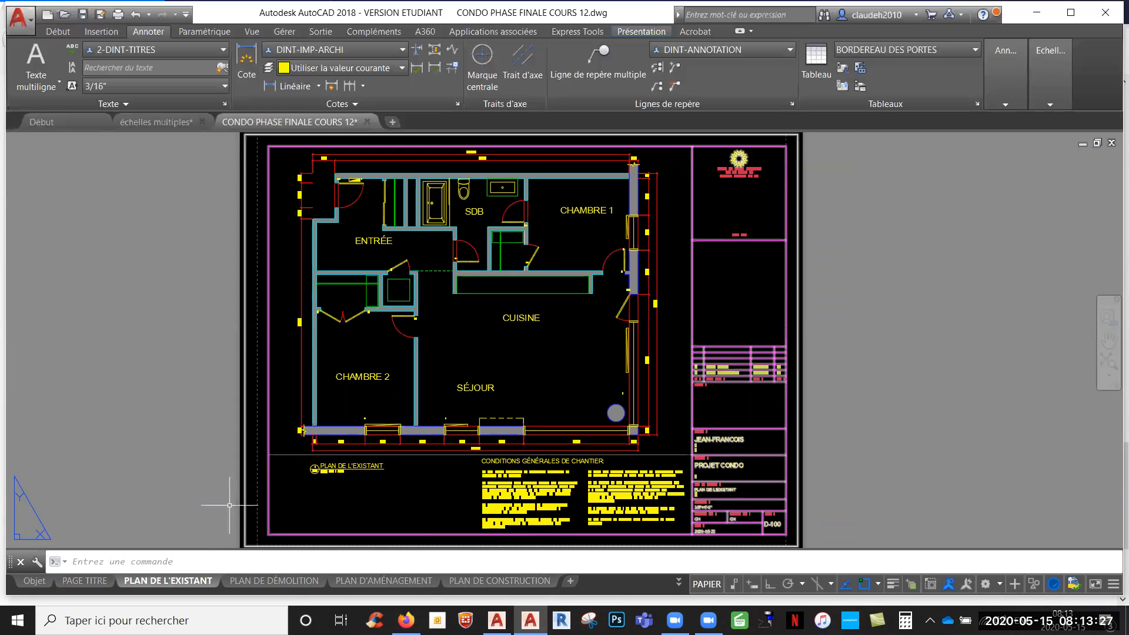
pyautogui.moveTo(176, 471); pyautogui.dragTo(219, 471, button='middle')
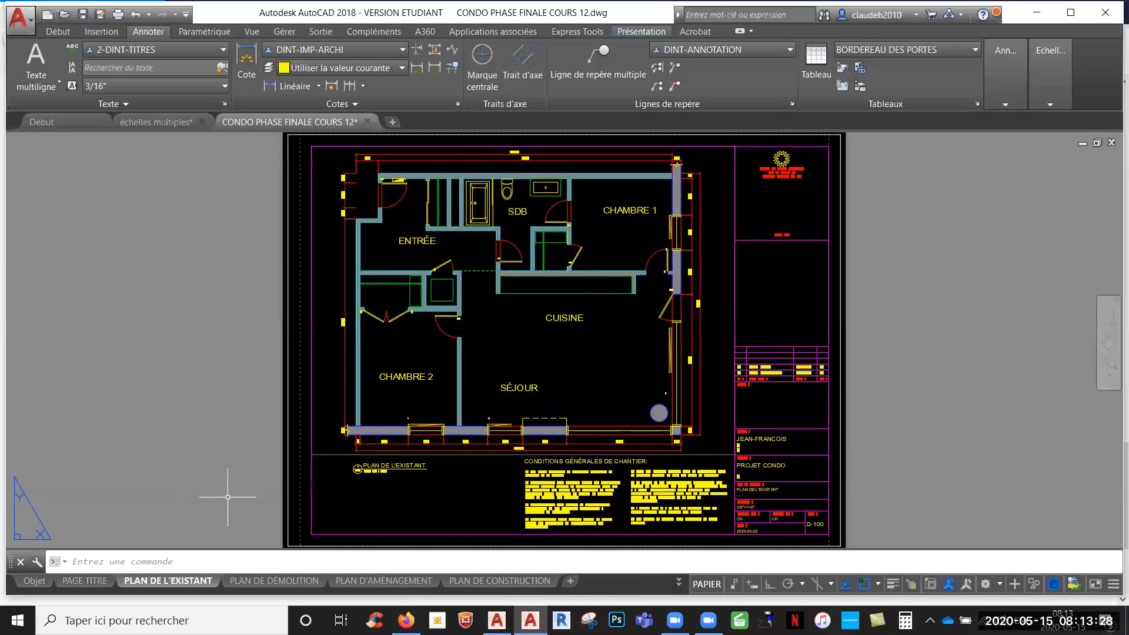
# - Open the PLAN DE DÉMOLITION layout and fit everything it contains in the view
pyautogui.click(266, 581)
pyautogui.middleClick(724, 401)
pyautogui.middleClick(725, 400)
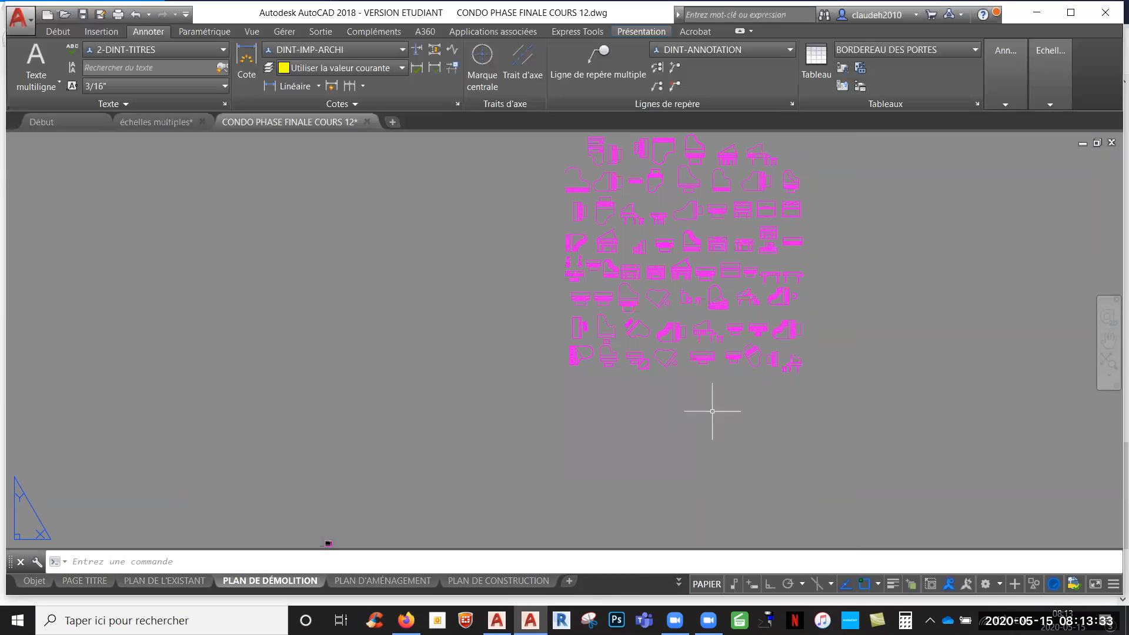
# - Delete the stray magenta block of symbols lying far outside the demolition sheet and fit the sheet to the view
pyautogui.scroll(3, 322, 542)
pyautogui.moveTo(317, 534); pyautogui.dragTo(443, 383, button='middle')
pyautogui.scroll(2, 443, 383)
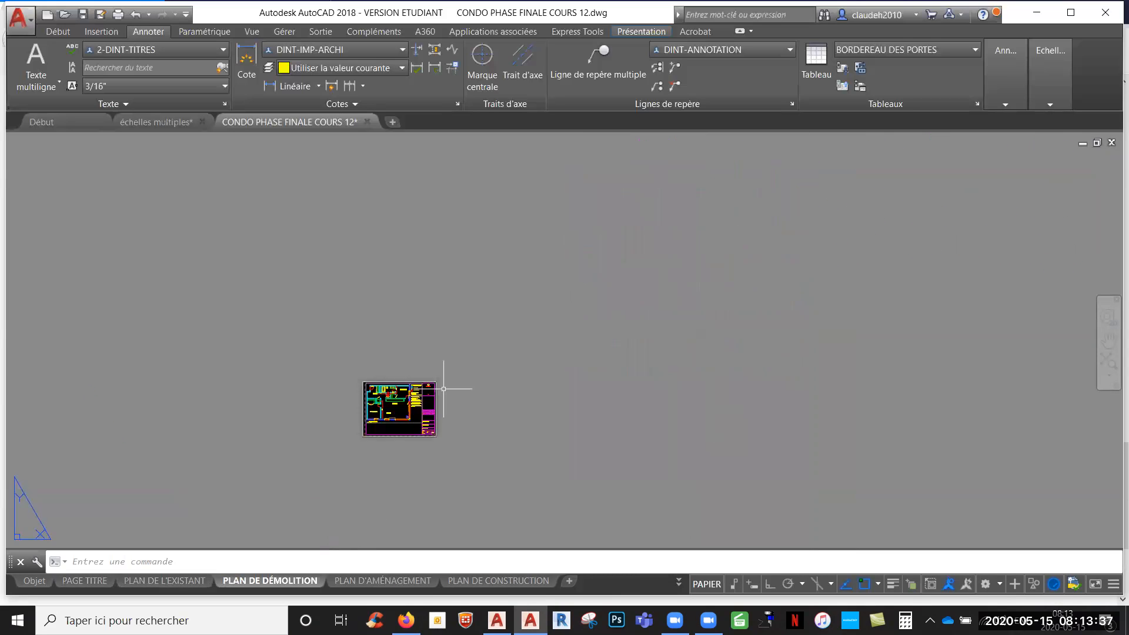
pyautogui.scroll(-10, 521, 386)
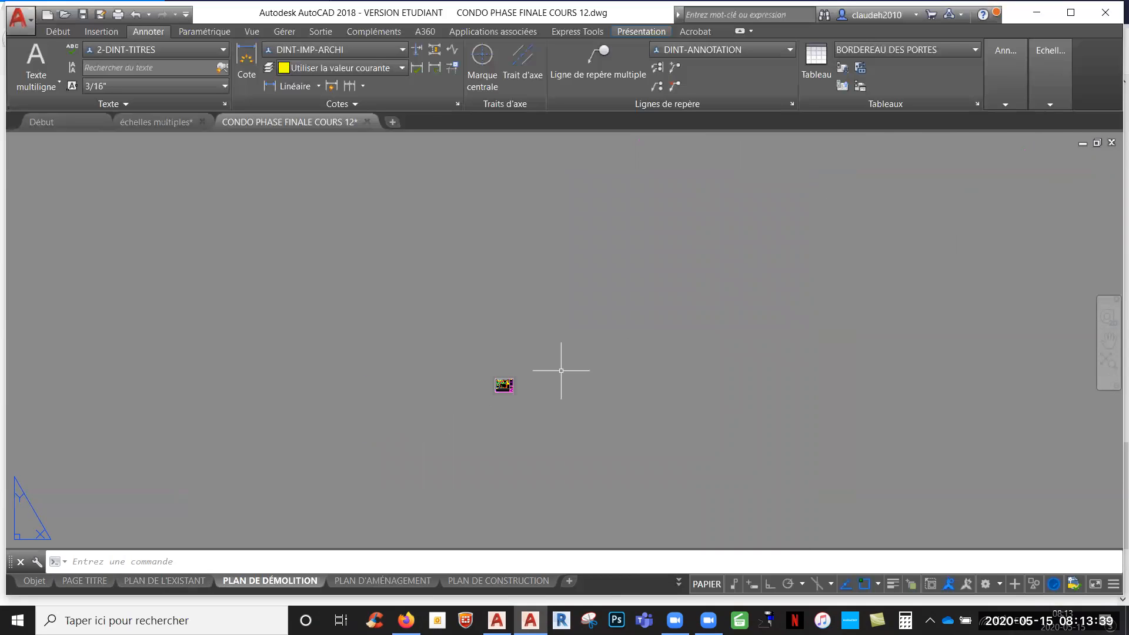
pyautogui.moveTo(740, 265); pyautogui.dragTo(661, 351, button='middle')
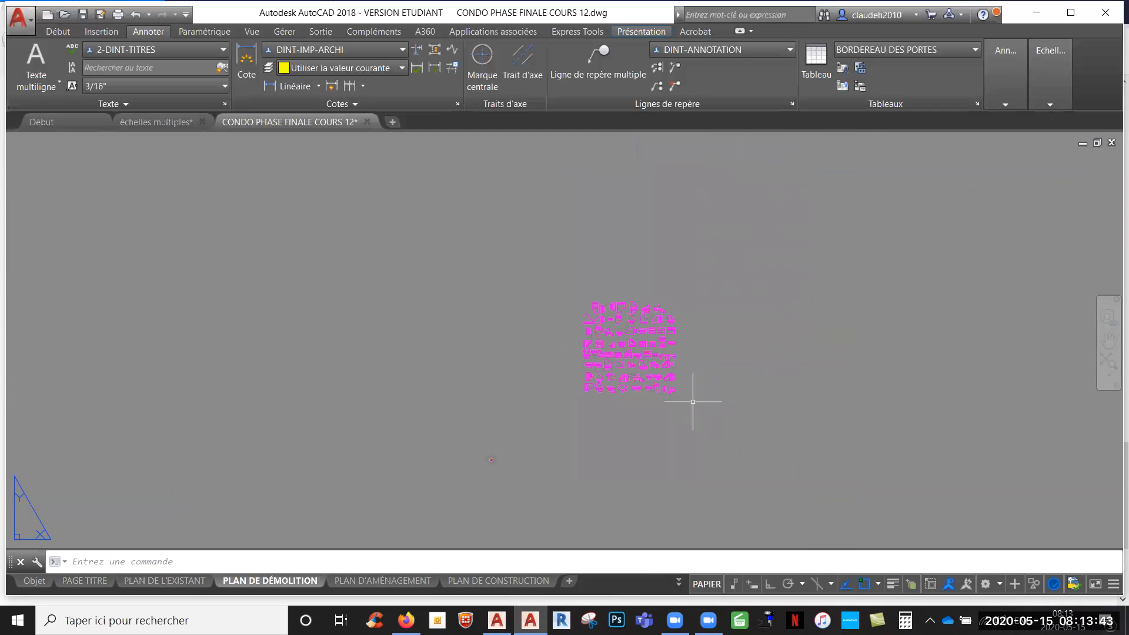
pyautogui.click(648, 346)
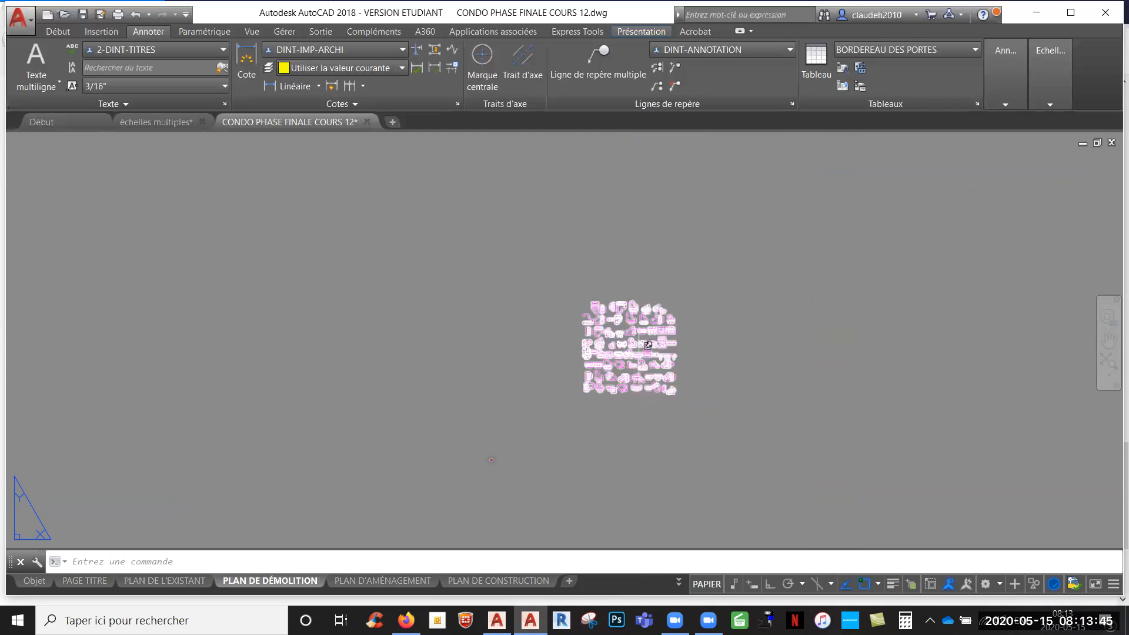
pyautogui.click(647, 345)
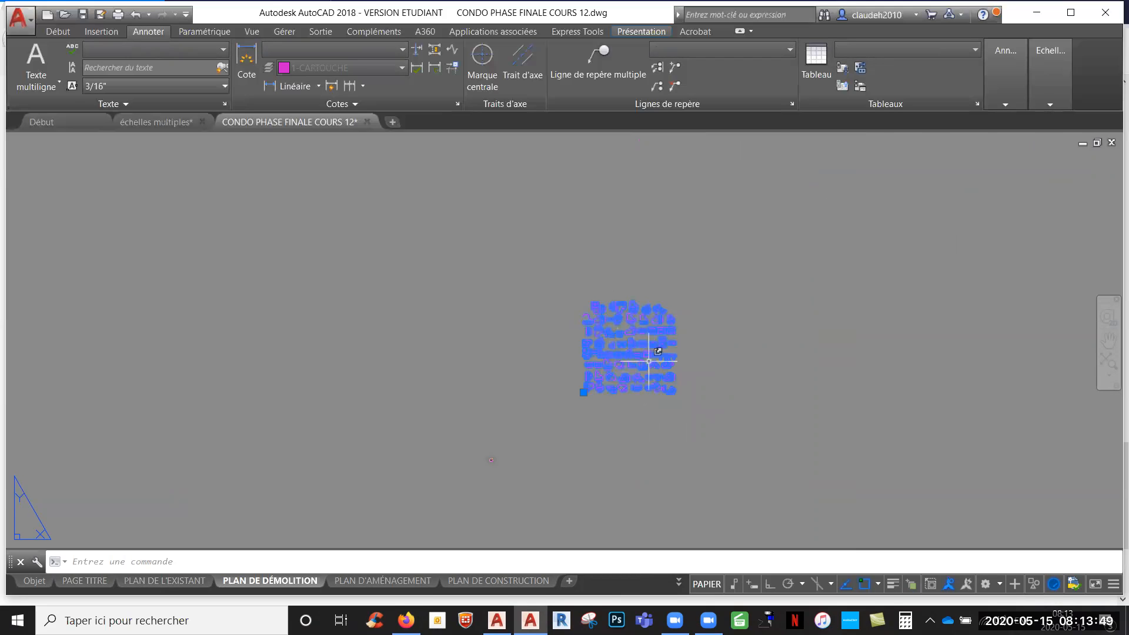
pyautogui.press('Delete')
pyautogui.middleClick(560, 394)
pyautogui.middleClick(560, 393)
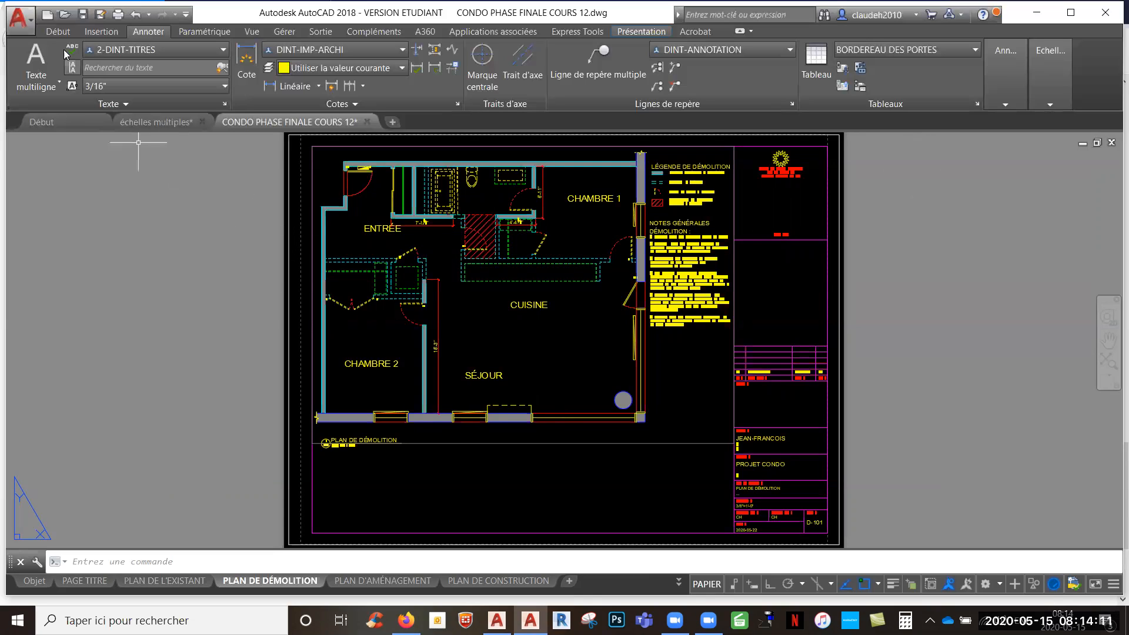
# - Examine the layer list and the saved layer states, down to TOUS LES CALQUES VISIBLES
pyautogui.click(58, 33)
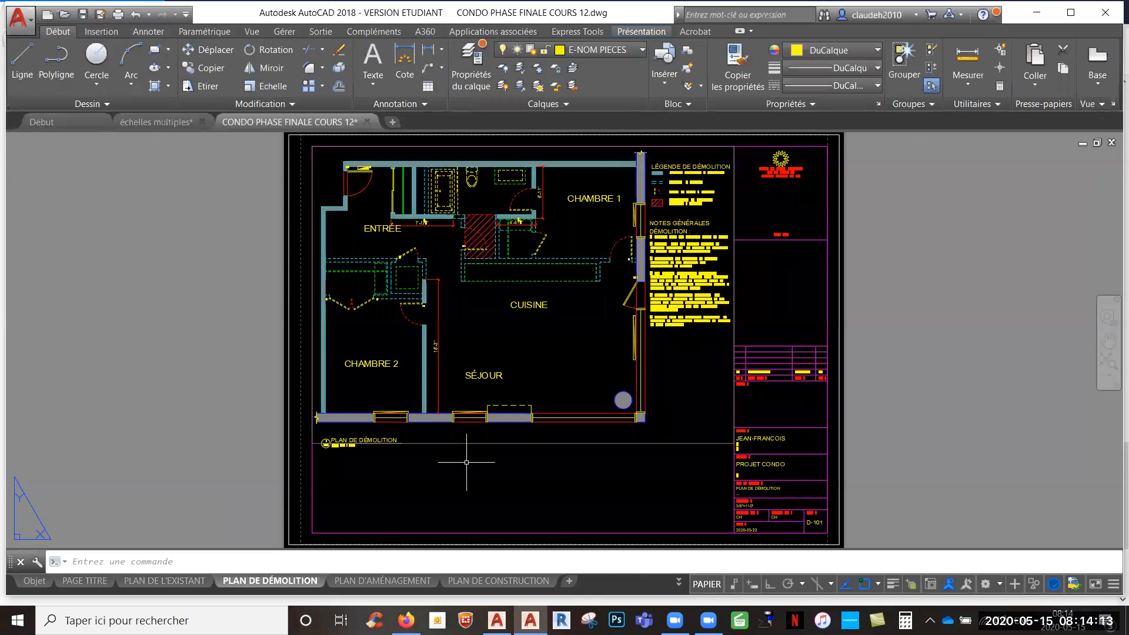
pyautogui.doubleClick(494, 404)
pyautogui.click(643, 51)
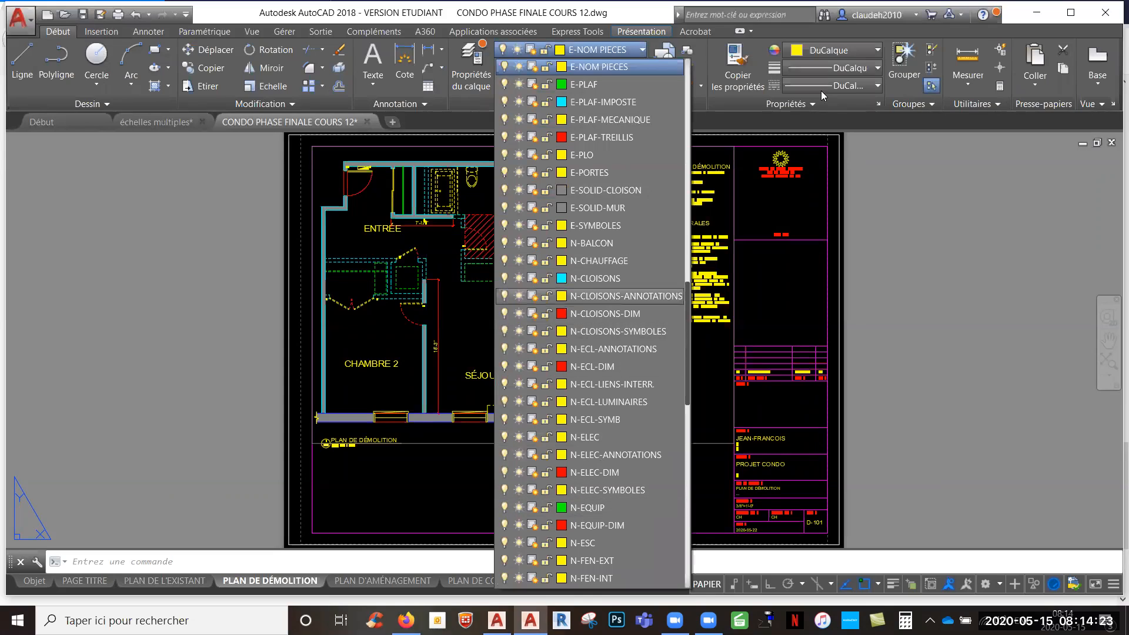
pyautogui.click(883, 147)
pyautogui.click(572, 103)
pyautogui.click(580, 121)
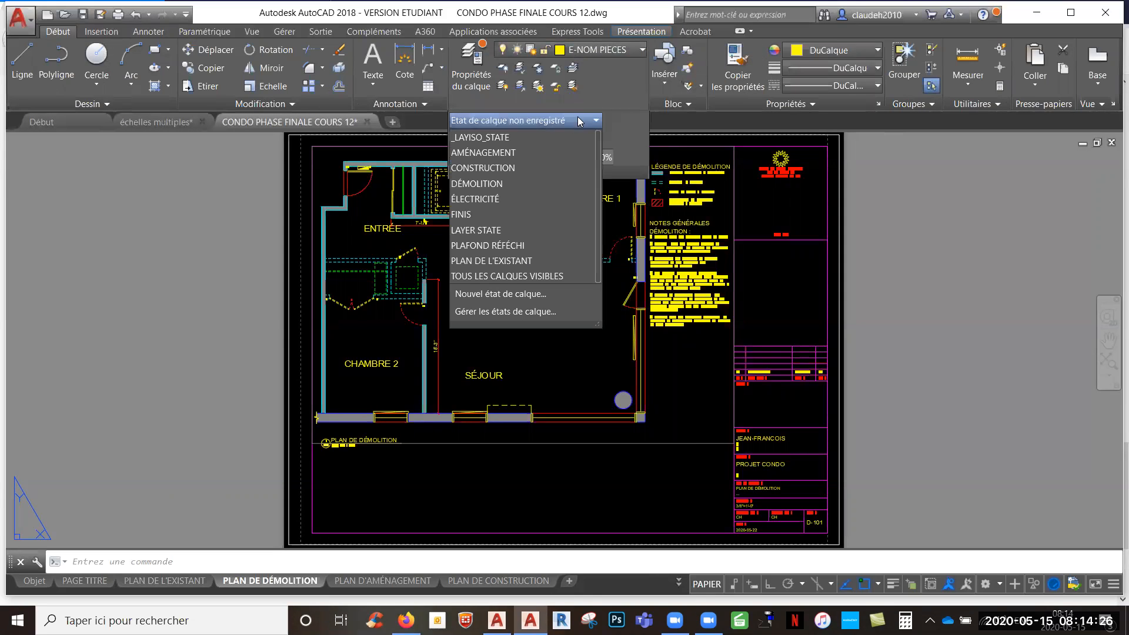
pyautogui.click(559, 276)
# - Open the PLAN D'AMÉNAGEMENT layout and delete the duplicate general notes lying outside its sheet
pyautogui.click(376, 581)
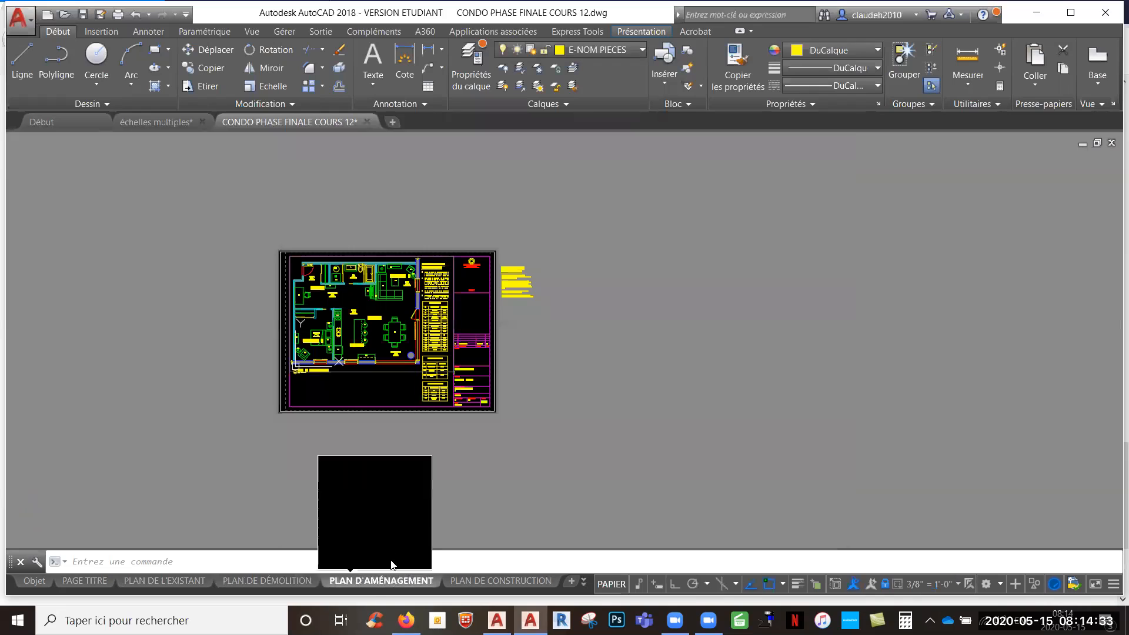
pyautogui.middleClick(625, 451)
pyautogui.middleClick(624, 452)
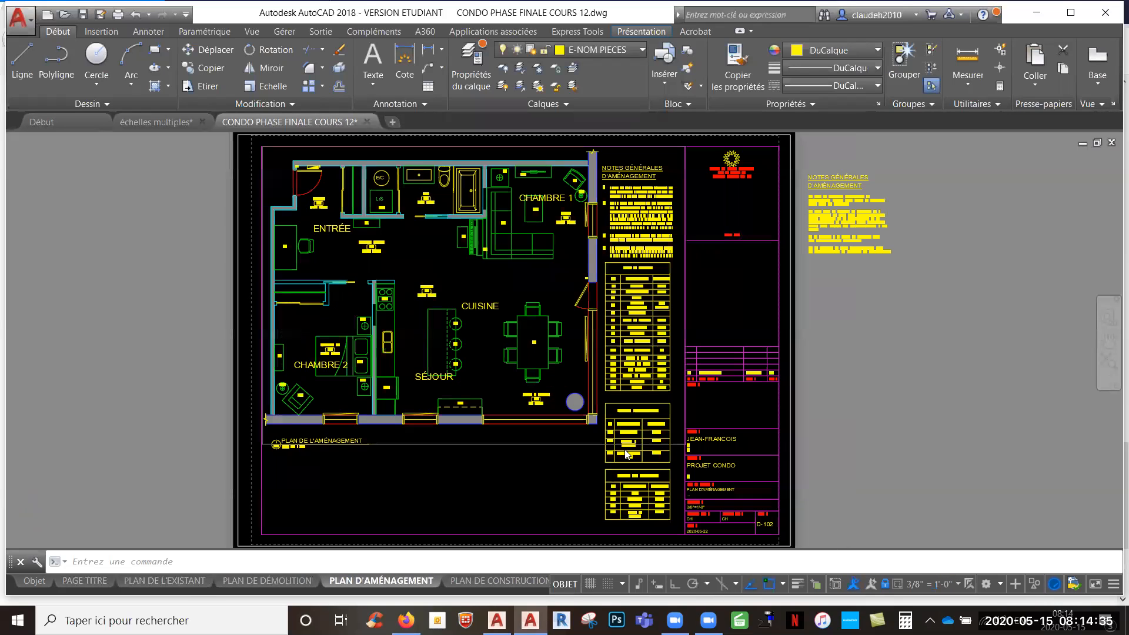
pyautogui.doubleClick(819, 274)
pyautogui.click(823, 272)
pyautogui.click(824, 272)
pyautogui.click(782, 151)
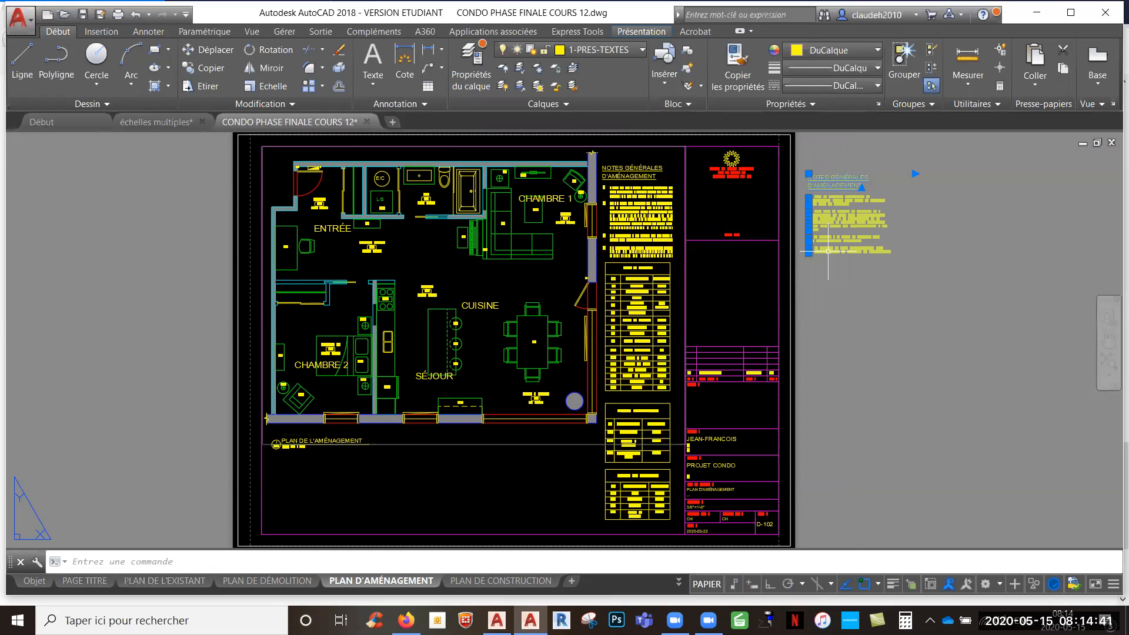
pyautogui.press('Delete')
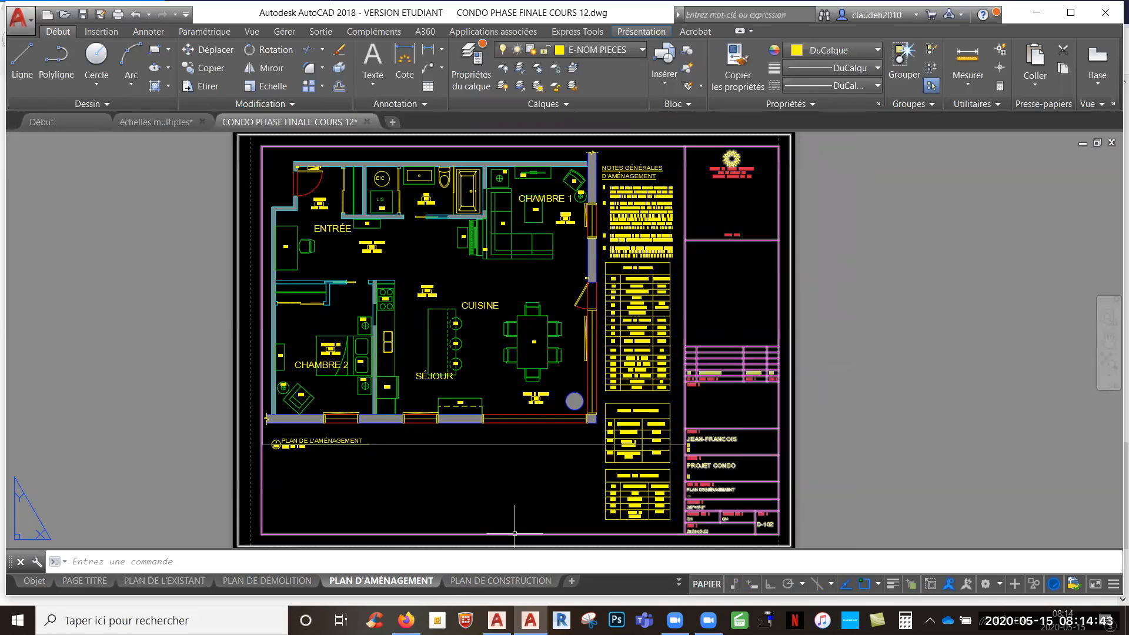
# - Open the PLAN DE CONSTRUCTION layout, delete the stray notes text below its sheet and fit the sheet to the view
pyautogui.click(499, 581)
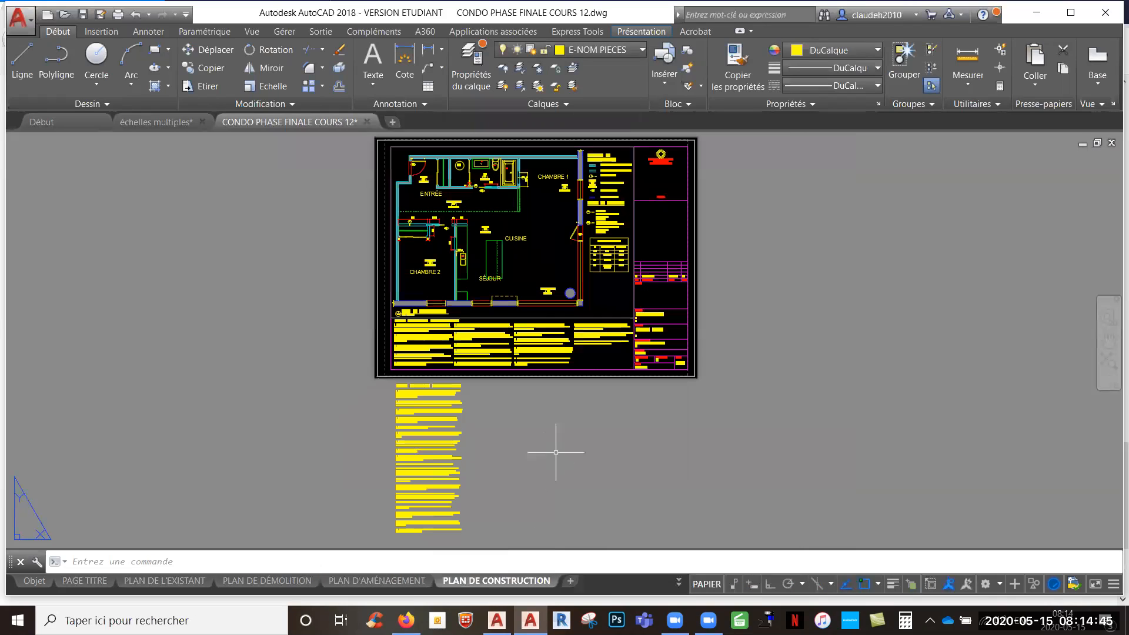
pyautogui.click(508, 539)
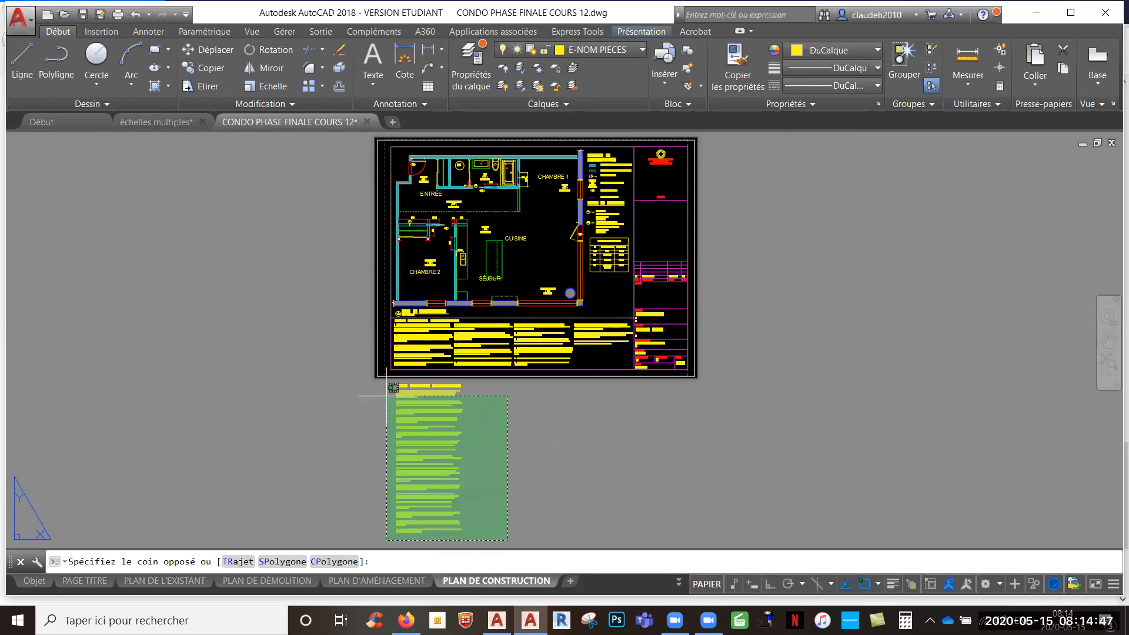
pyautogui.click(386, 396)
pyautogui.press('Delete')
pyautogui.click(482, 406)
pyautogui.click(430, 378)
pyautogui.press('Delete')
pyautogui.middleClick(494, 436)
pyautogui.middleClick(494, 436)
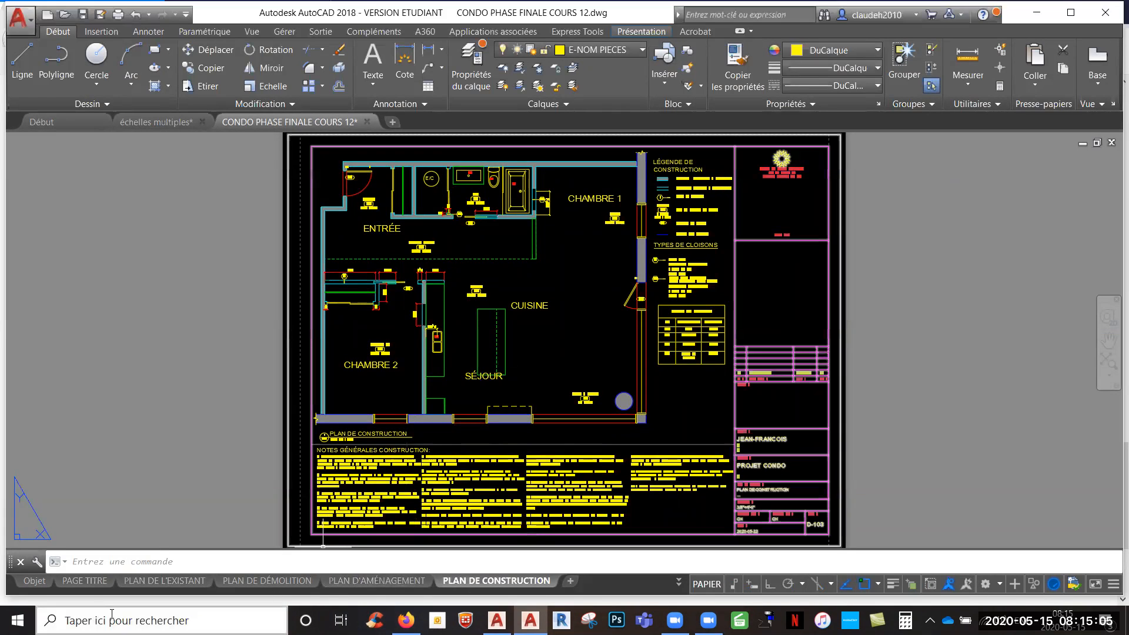
# - Return to the PAGE TITRE layout
pyautogui.click(97, 581)
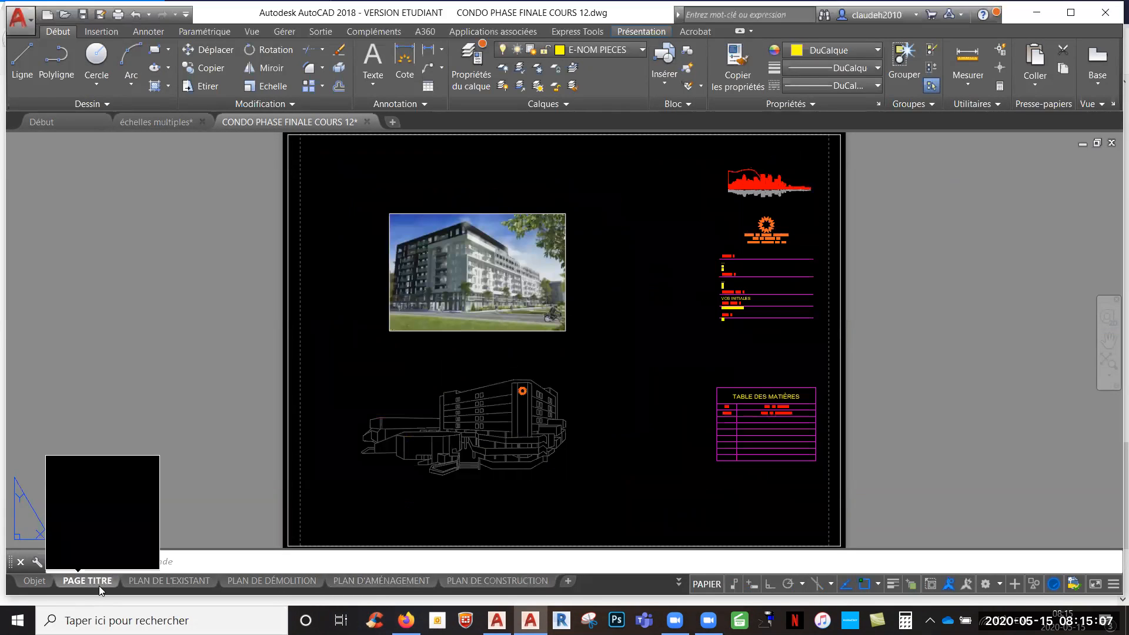
pyautogui.write('pur')
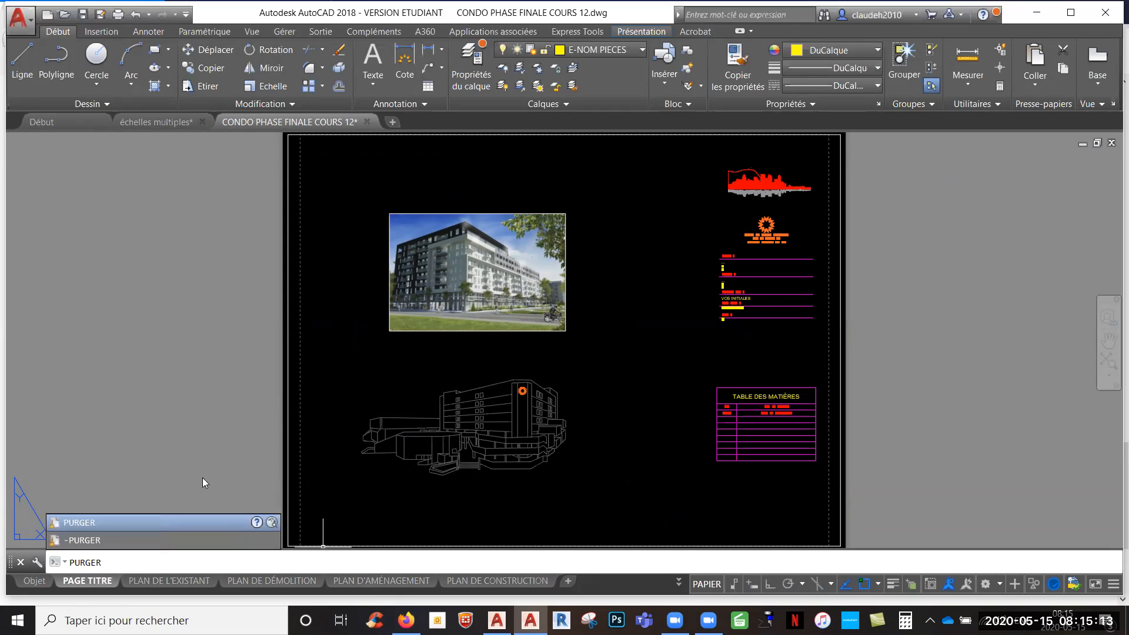
pyautogui.press('Down')
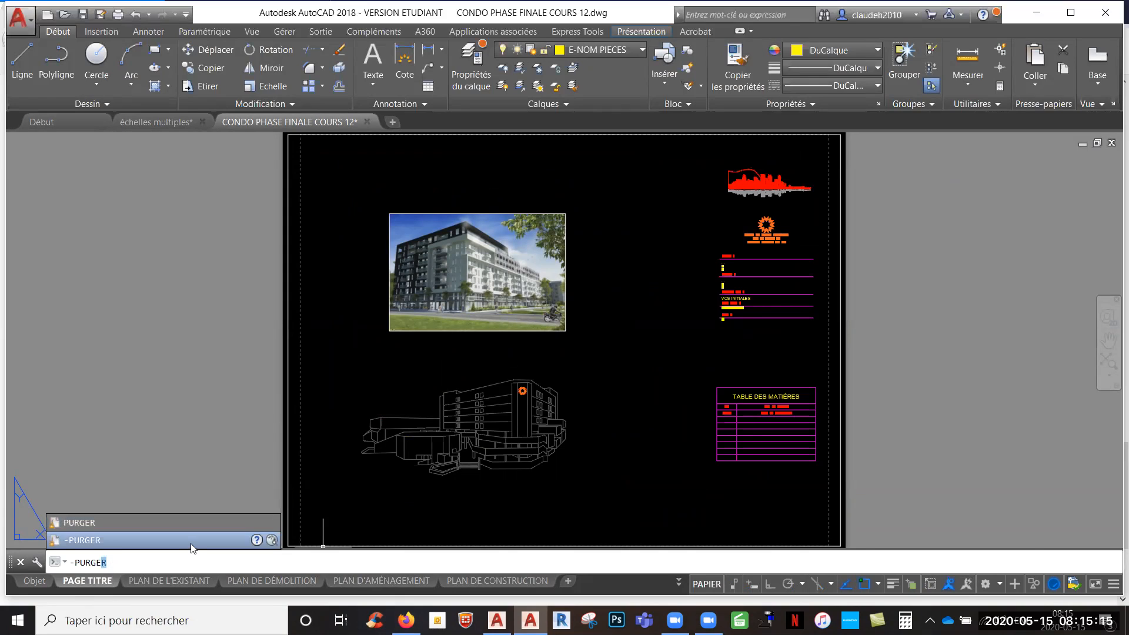
pyautogui.press('Return')
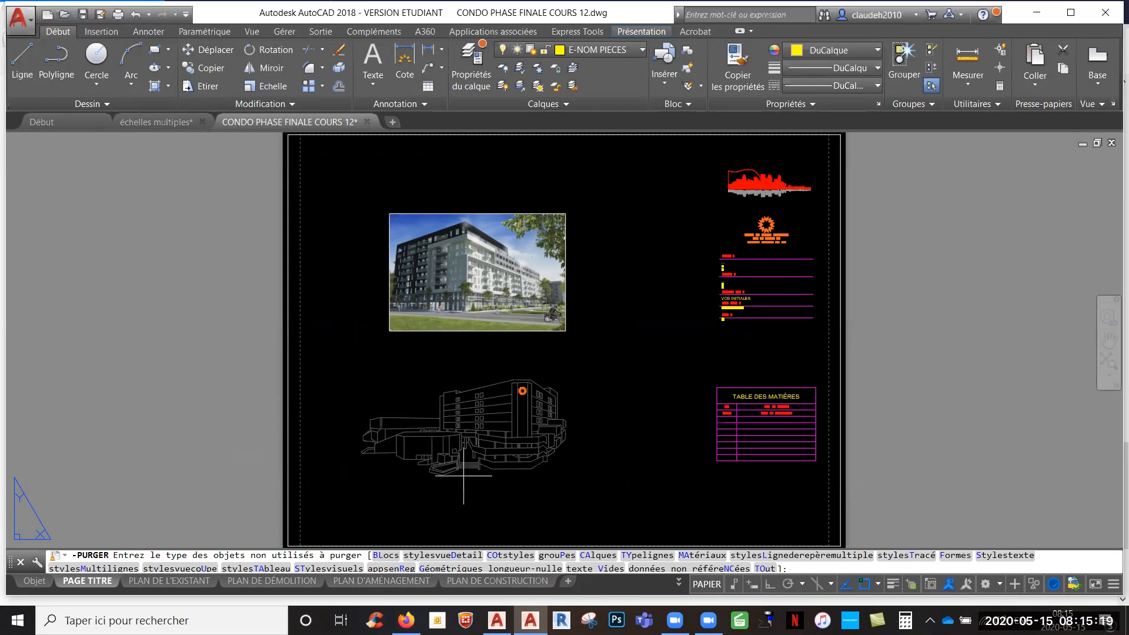
pyautogui.press('Escape')
# - Purge all unused elements from the drawing with the PURGER command, repeating the full purge until nothing purgeable remains
pyautogui.write('pu')
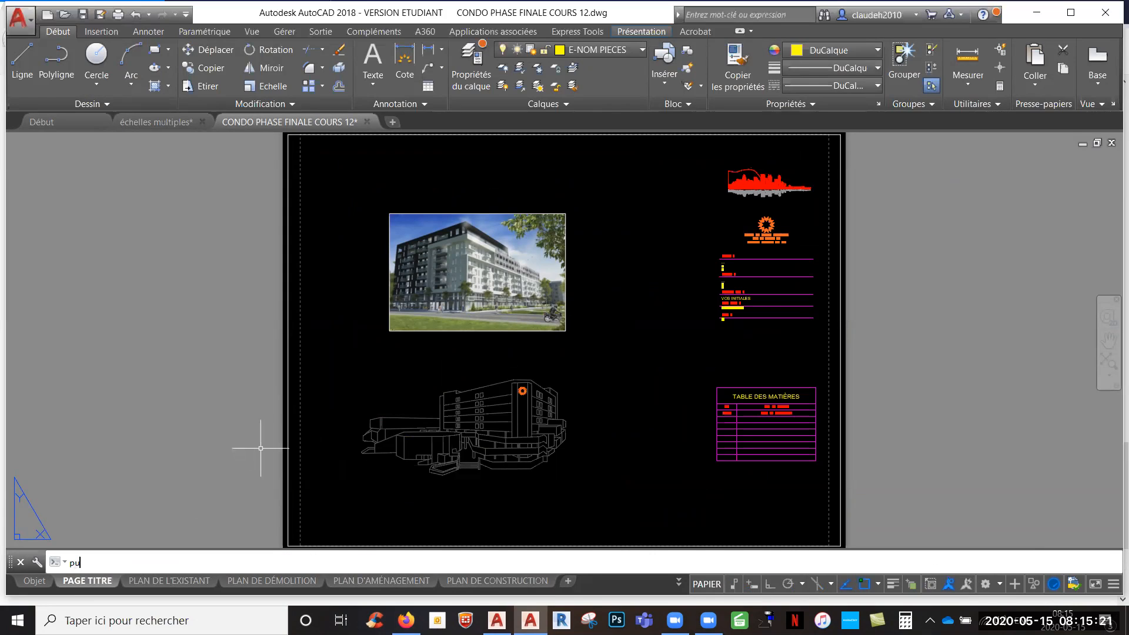
pyautogui.write('rge')
pyautogui.press('Return')
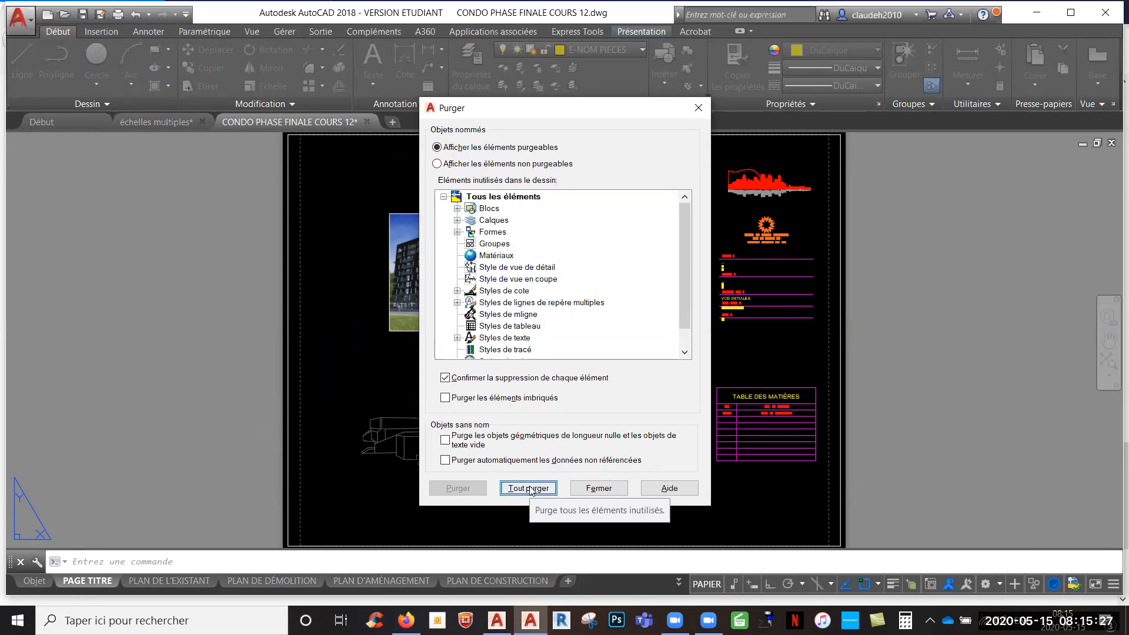
pyautogui.click(530, 490)
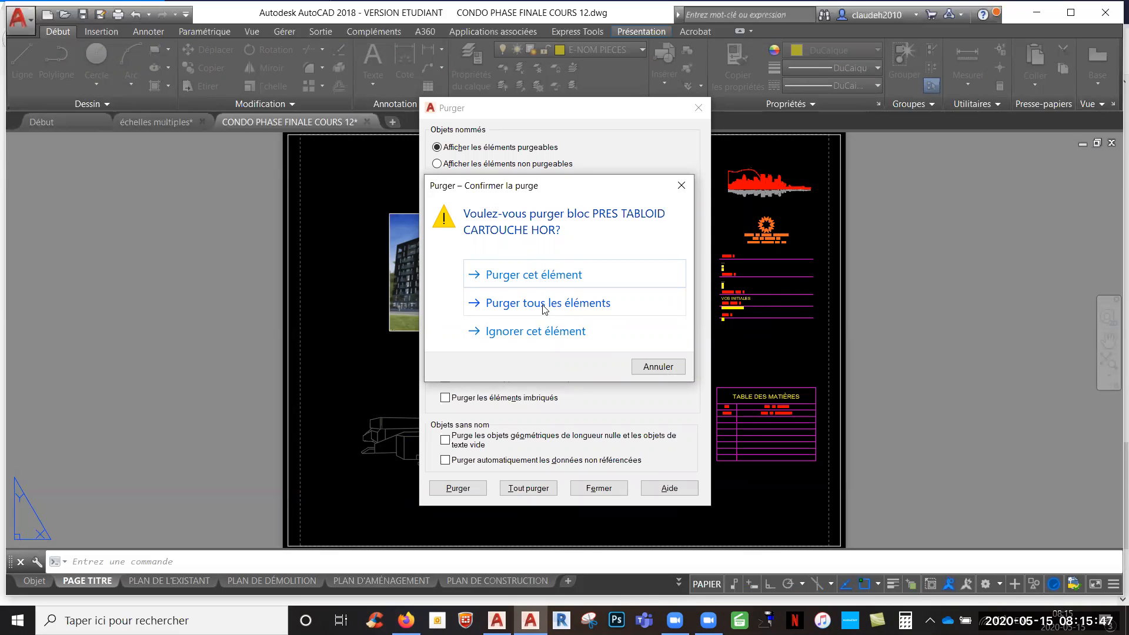
pyautogui.click(531, 305)
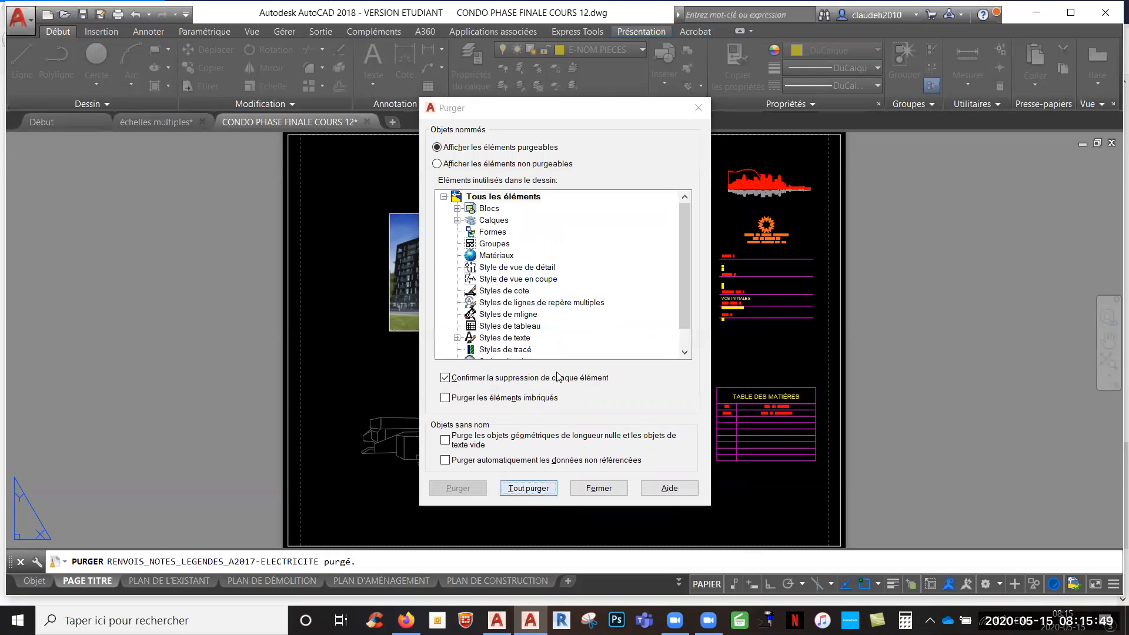
pyautogui.click(547, 293)
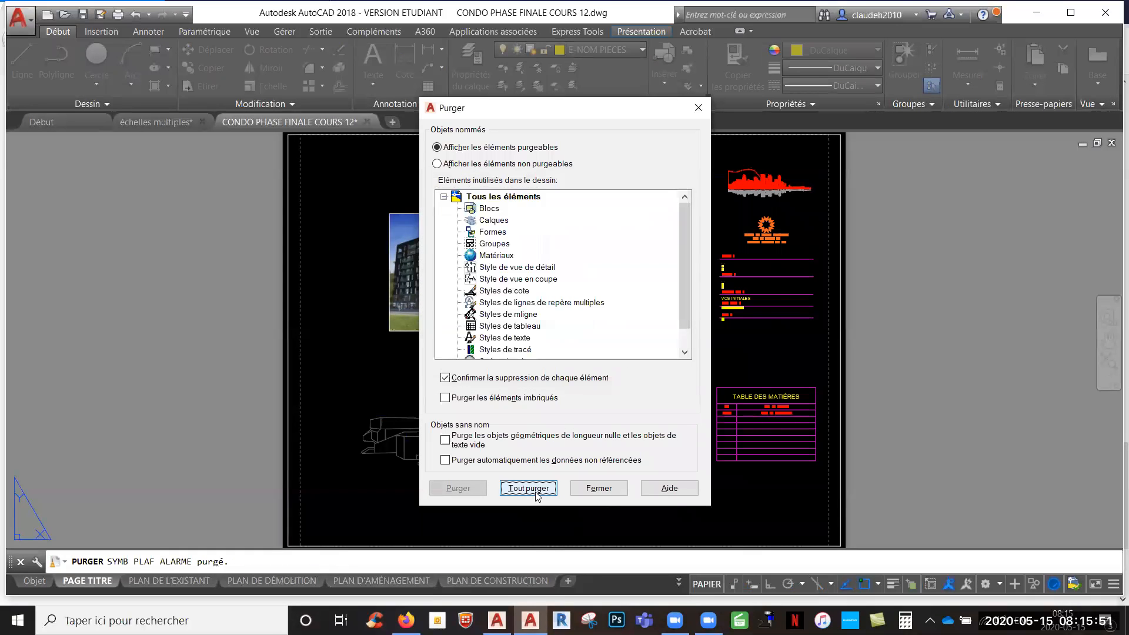
pyautogui.click(557, 307)
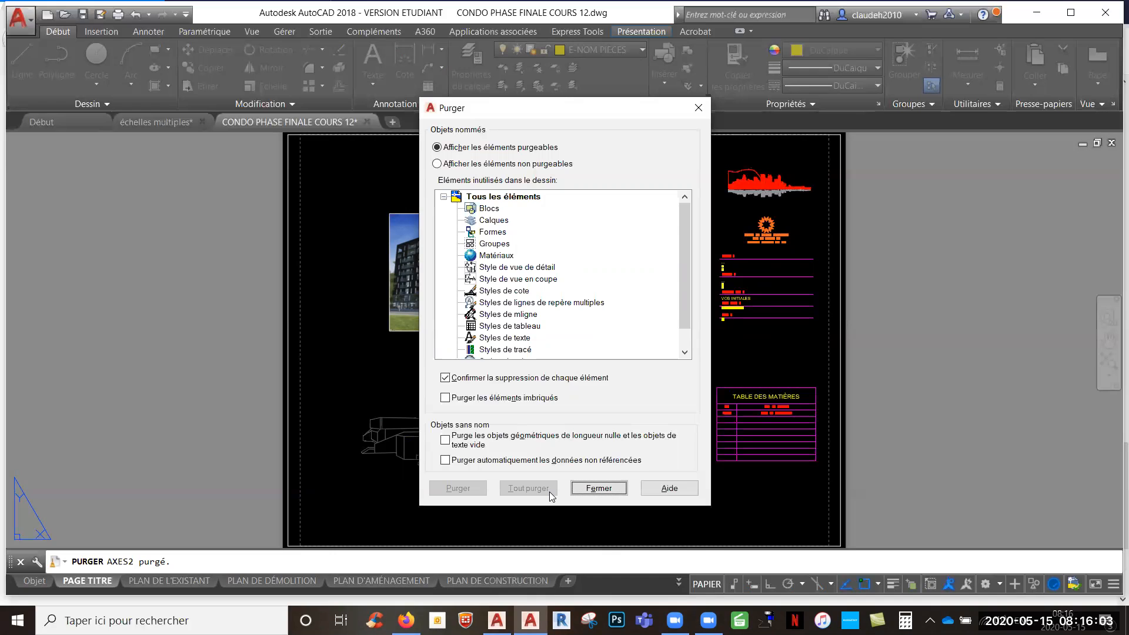
pyautogui.press('Escape')
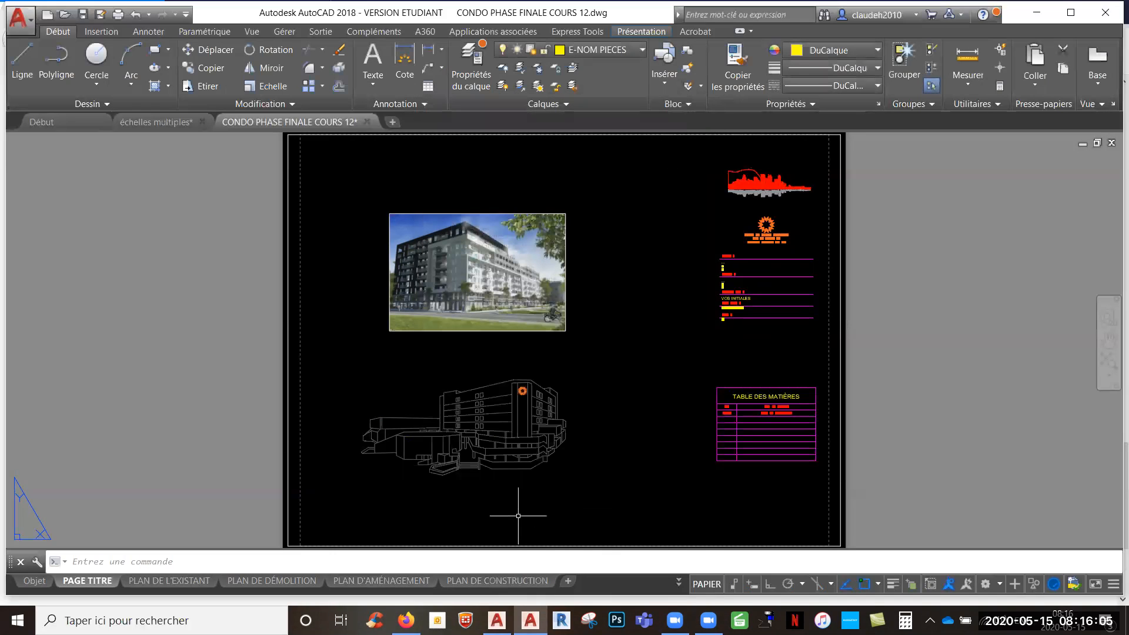
# - Review the layers remaining in the drawing's layer list
pyautogui.click(638, 50)
pyautogui.moveTo(683, 279); pyautogui.dragTo(654, 309)
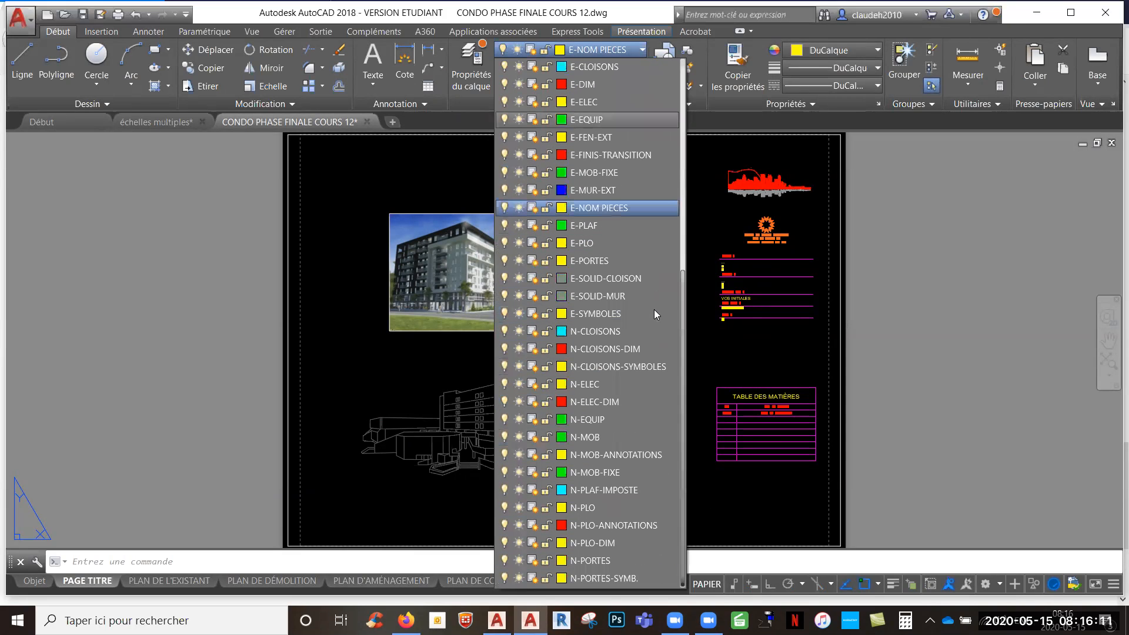
pyautogui.click(767, 412)
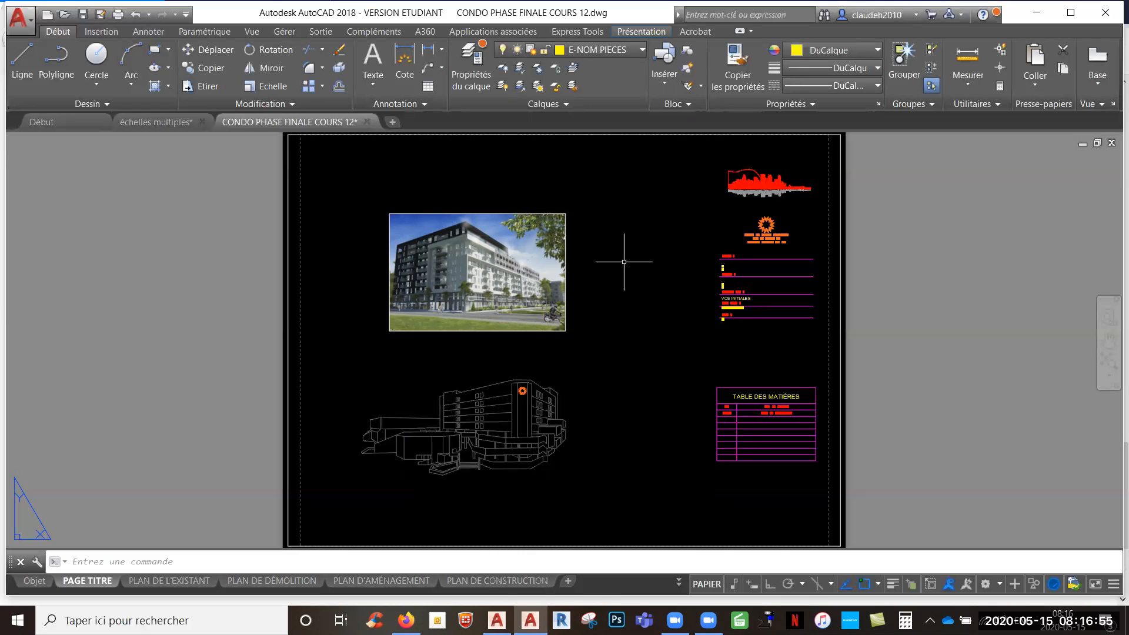
# - Check the calques.dwg entry in the Cours 12 section of the course page in Firefox and return to AutoCAD
pyautogui.click(406, 620)
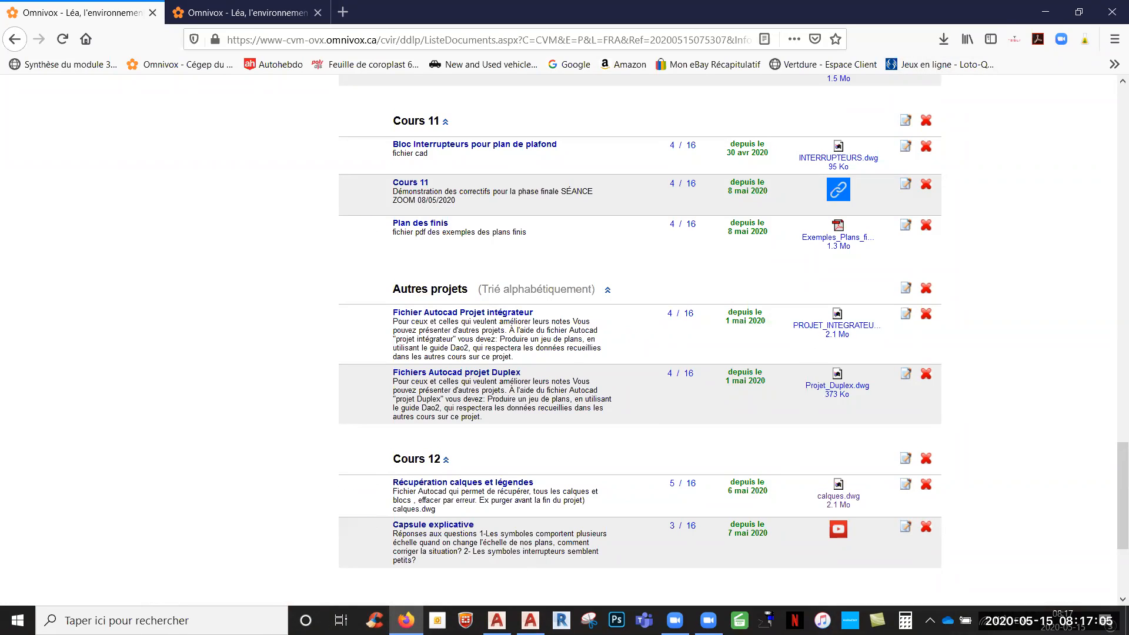
pyautogui.click(530, 620)
# - Recover the purged layers and blocks by inserting calques.dwg from the Bureau folder, cancelling before an insertion point is placed
pyautogui.write('i')
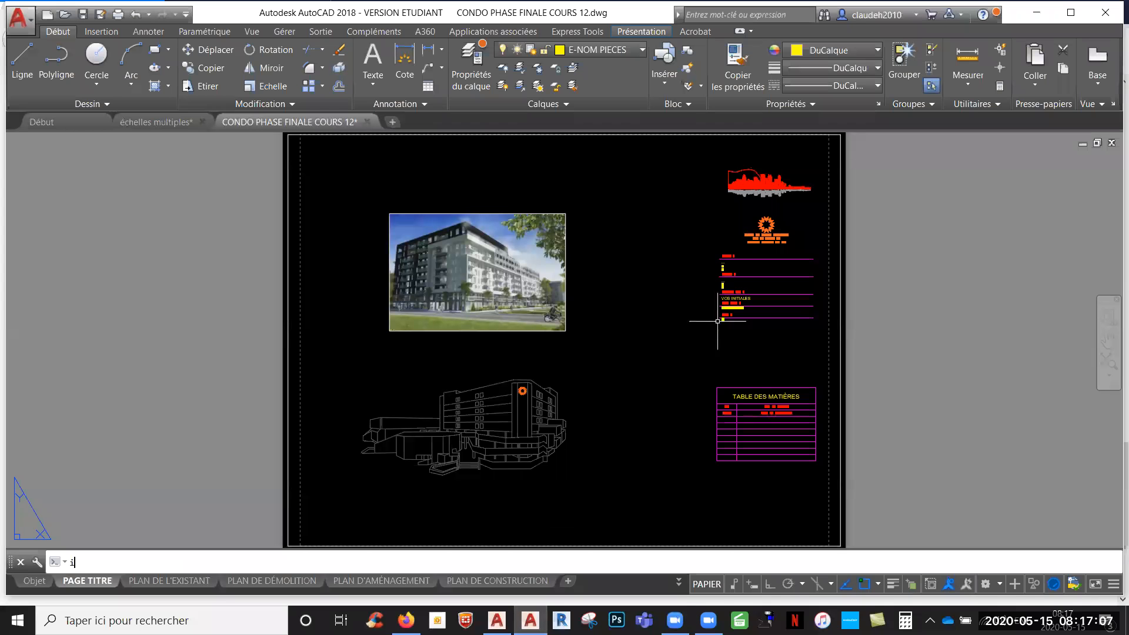
pyautogui.press('Return')
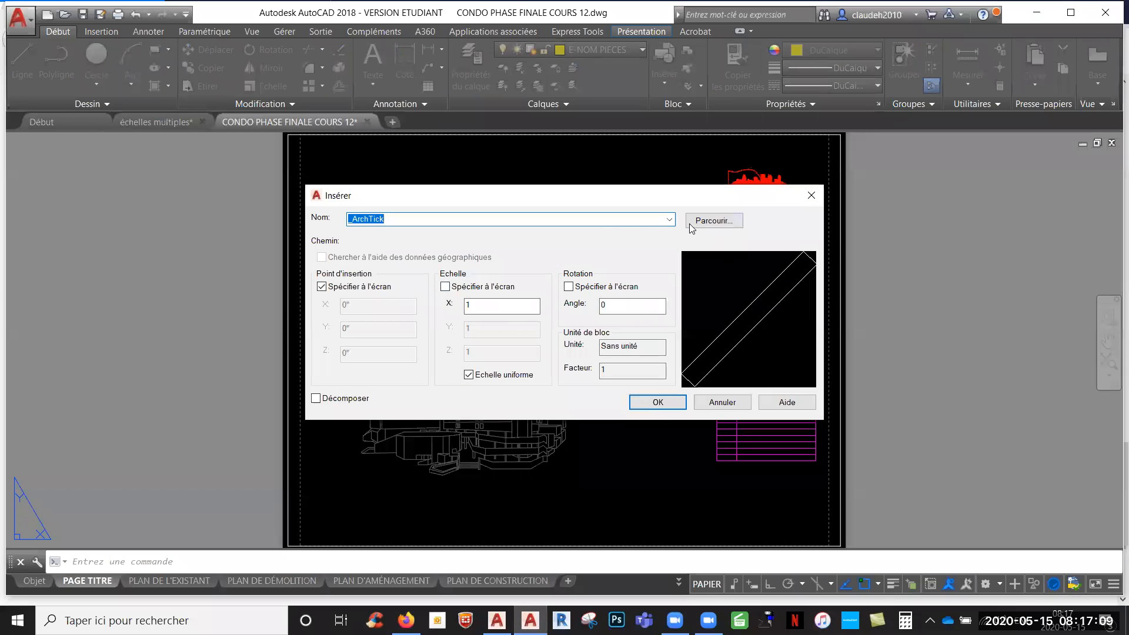
pyautogui.click(690, 224)
pyautogui.moveTo(597, 274); pyautogui.dragTo(593, 317)
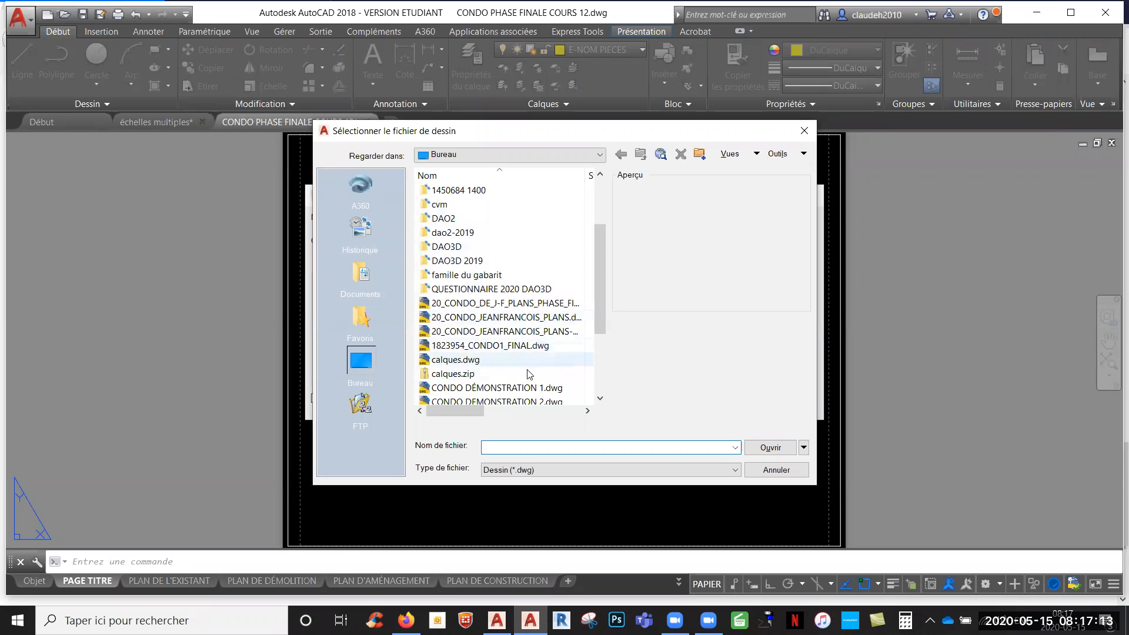
pyautogui.click(482, 363)
pyautogui.click(770, 447)
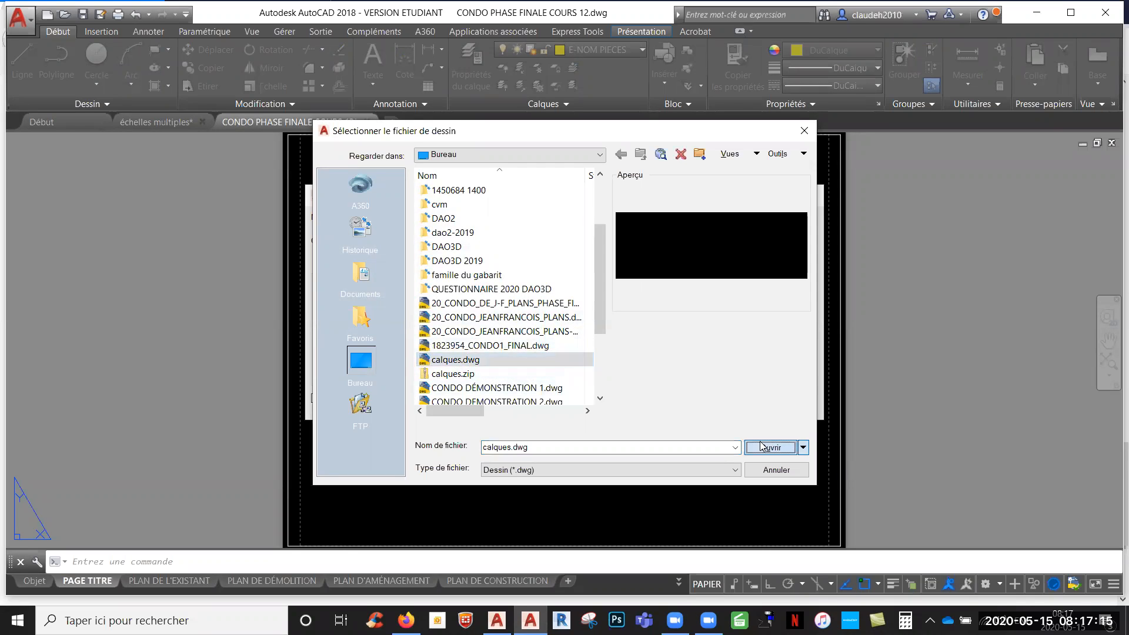
pyautogui.click(655, 406)
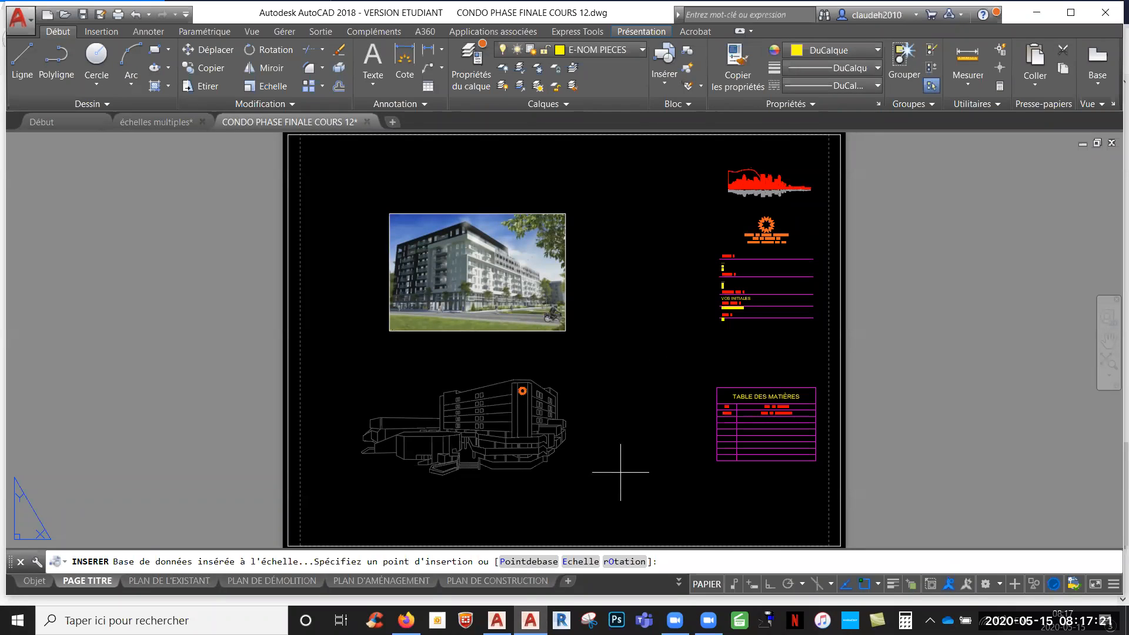
pyautogui.press('Escape')
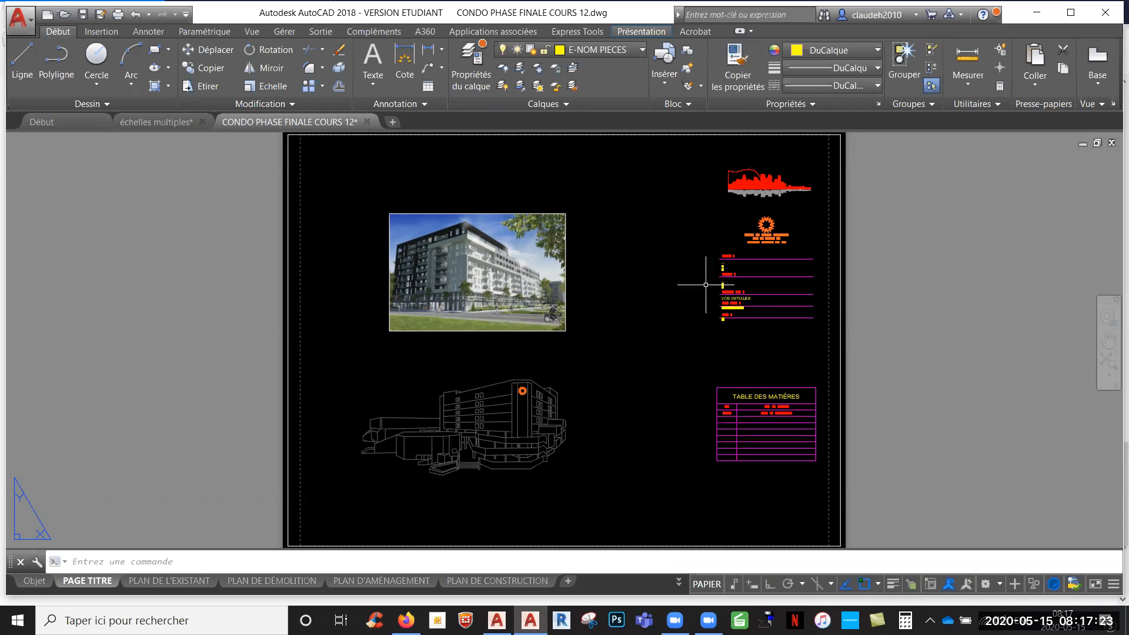
# - Examine the drawing's full layer list down to the Z-ELEV layers for the recovered layers
pyautogui.click(643, 48)
pyautogui.scroll(-5, 682, 236)
pyautogui.moveTo(692, 306); pyautogui.dragTo(687, 543)
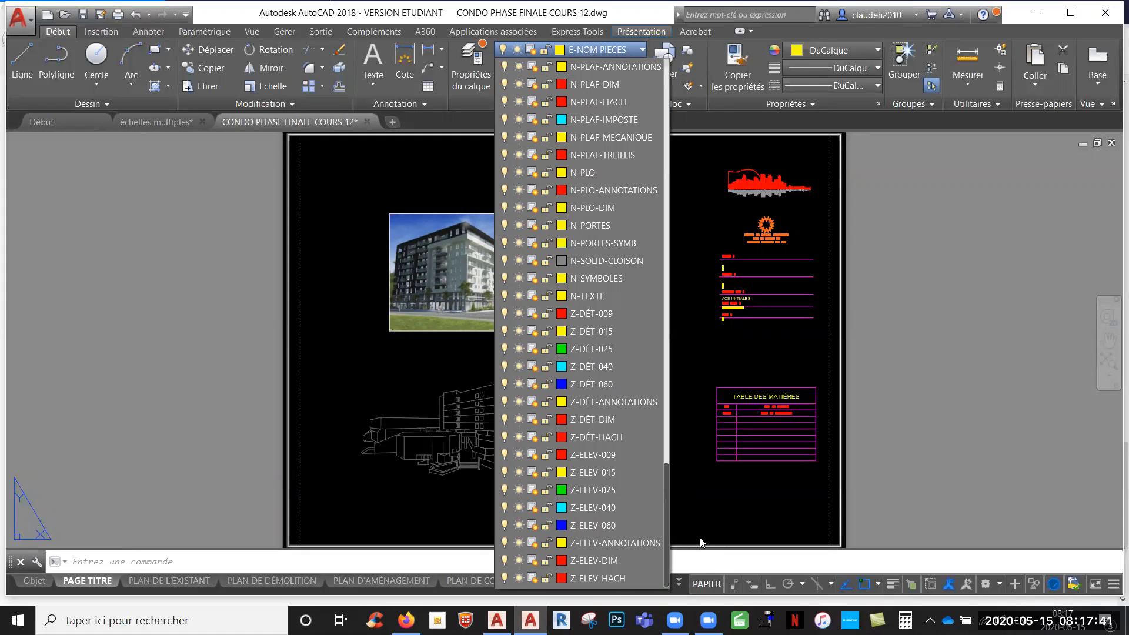
pyautogui.click(702, 541)
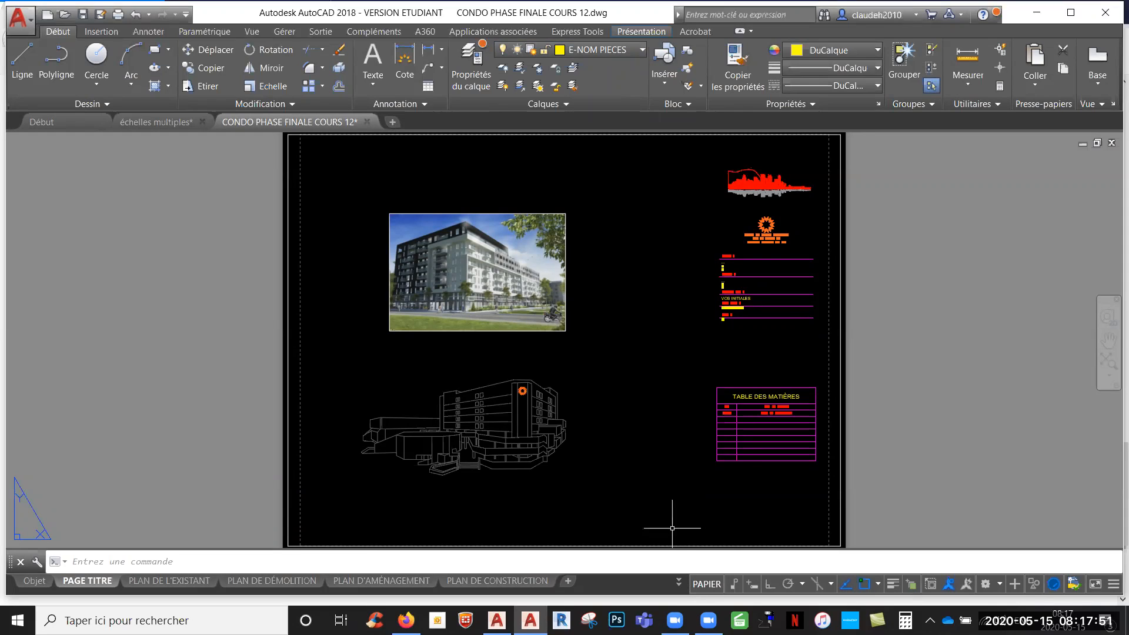
# - Purge the drawing again with the PURGER command, repeating the full purge of all unused elements until nothing purgeable remains
pyautogui.write('purger')
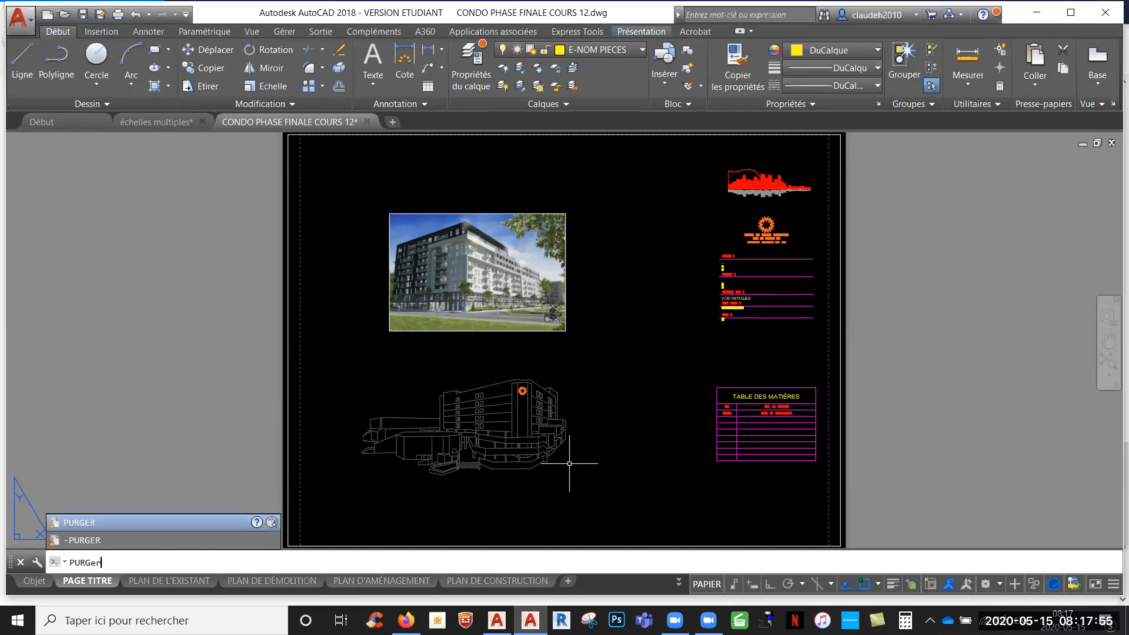
pyautogui.press('Return')
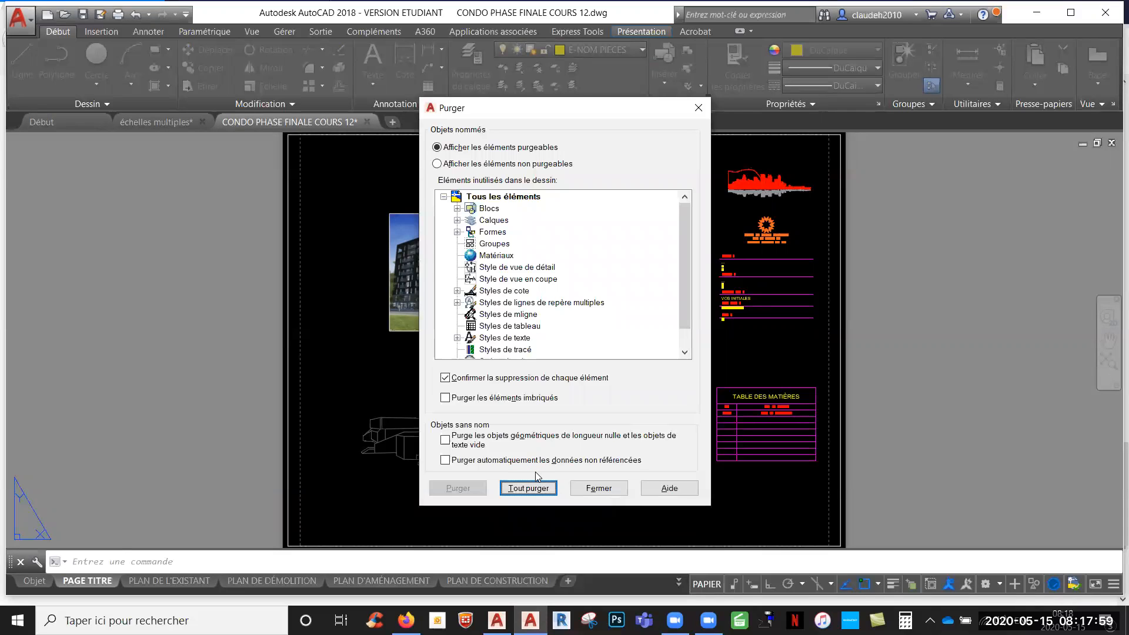
pyautogui.click(544, 488)
pyautogui.click(567, 301)
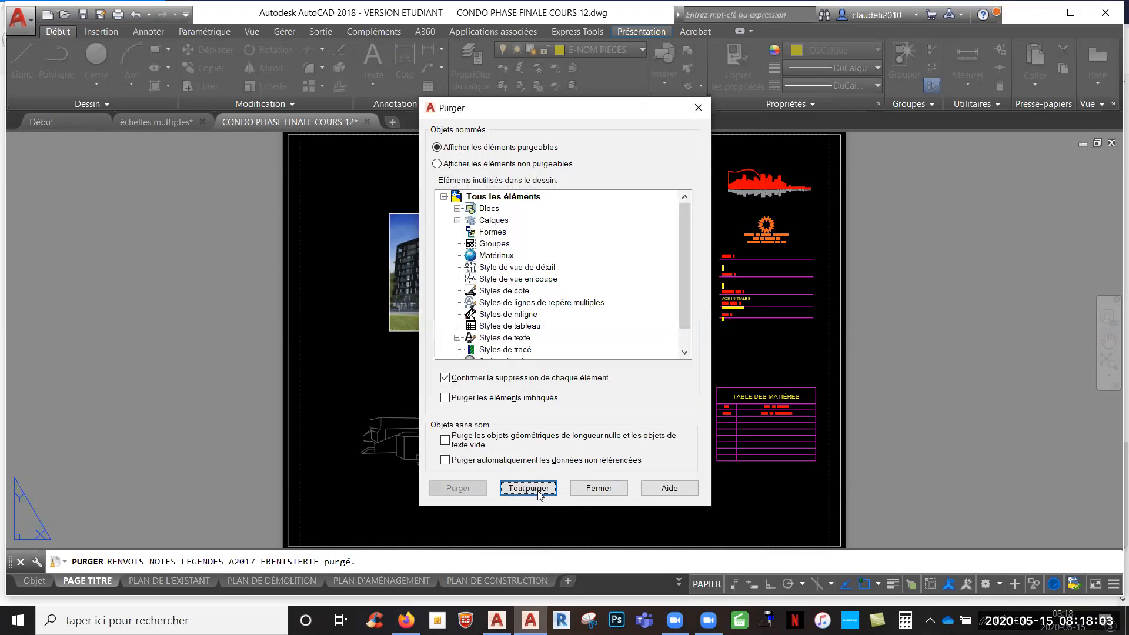
pyautogui.click(528, 489)
pyautogui.click(576, 303)
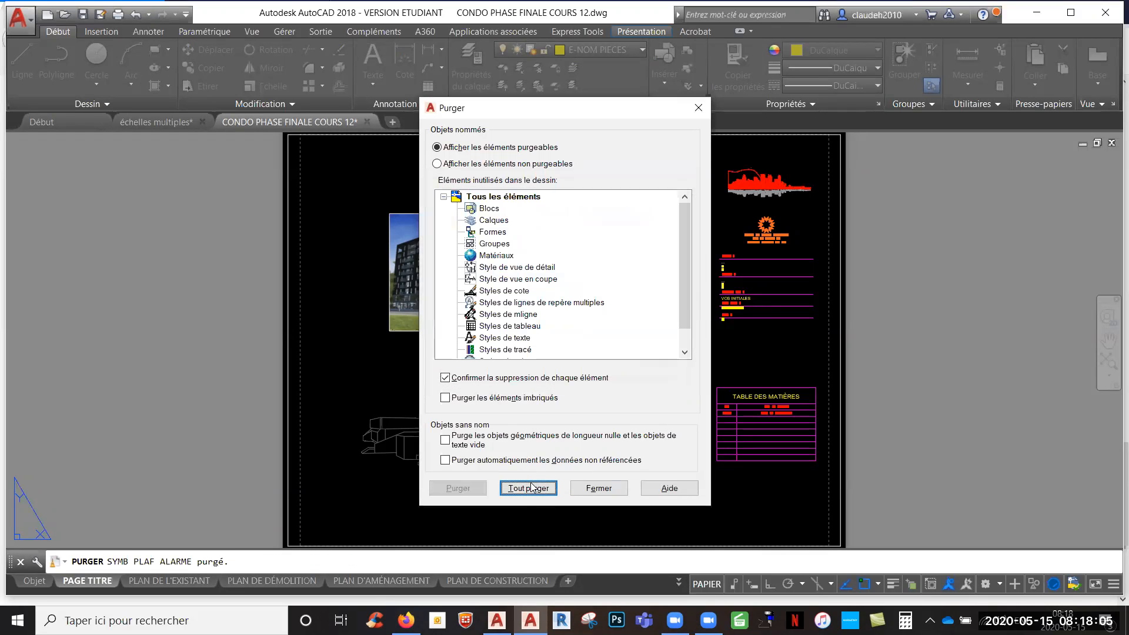
pyautogui.click(528, 488)
pyautogui.click(588, 317)
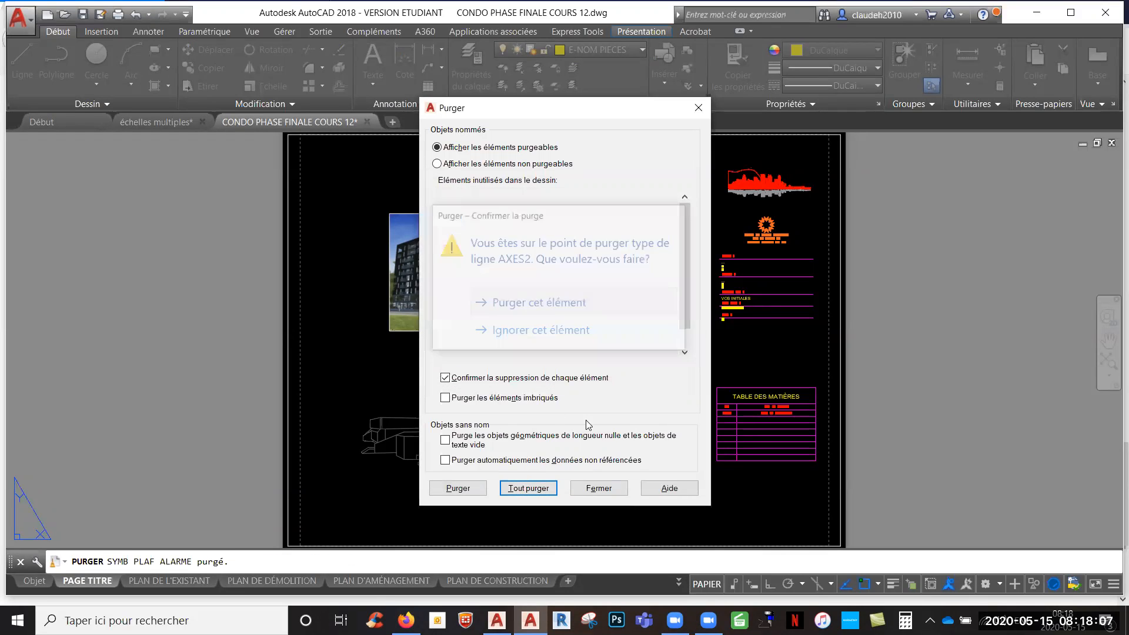
pyautogui.click(597, 488)
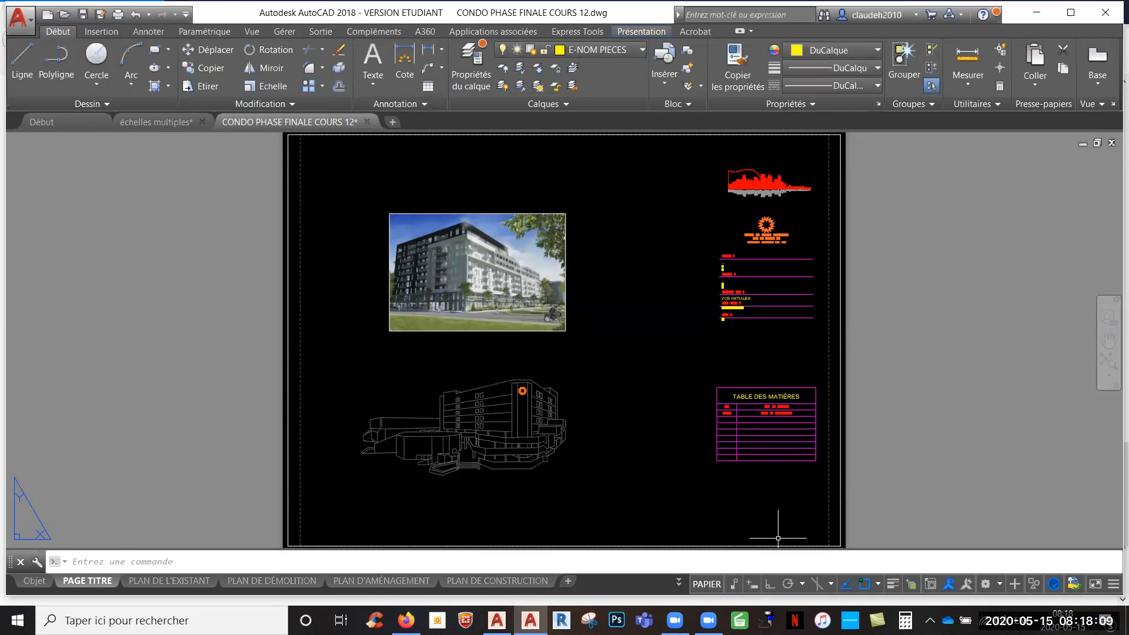